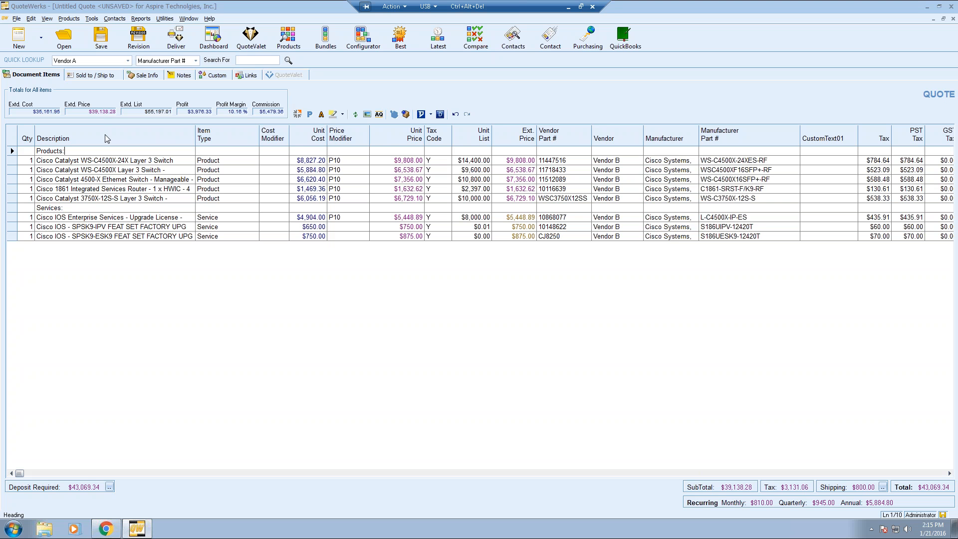
# Save the untitled quote under the name "Aspire Technolgies, Inc." with the next available document number.
pyautogui.click(89, 161)
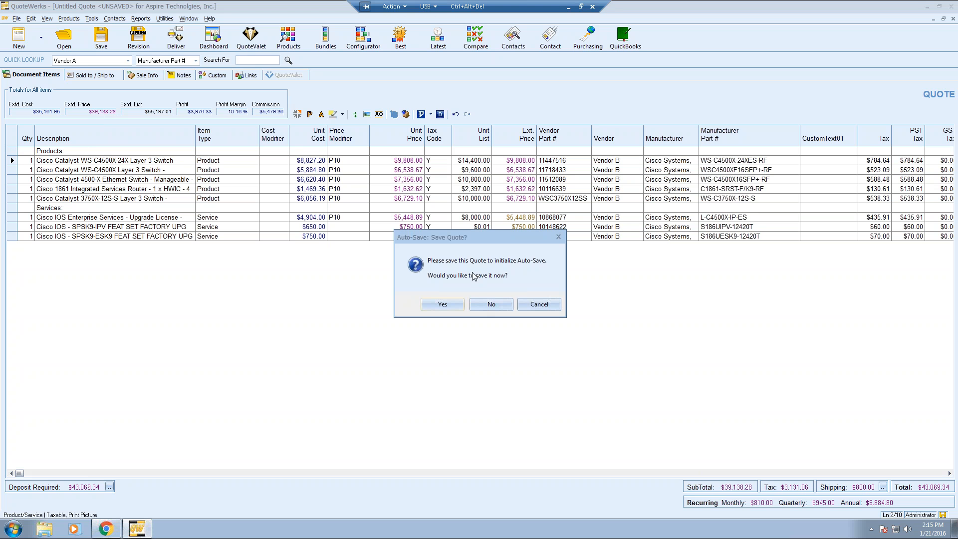
pyautogui.click(445, 304)
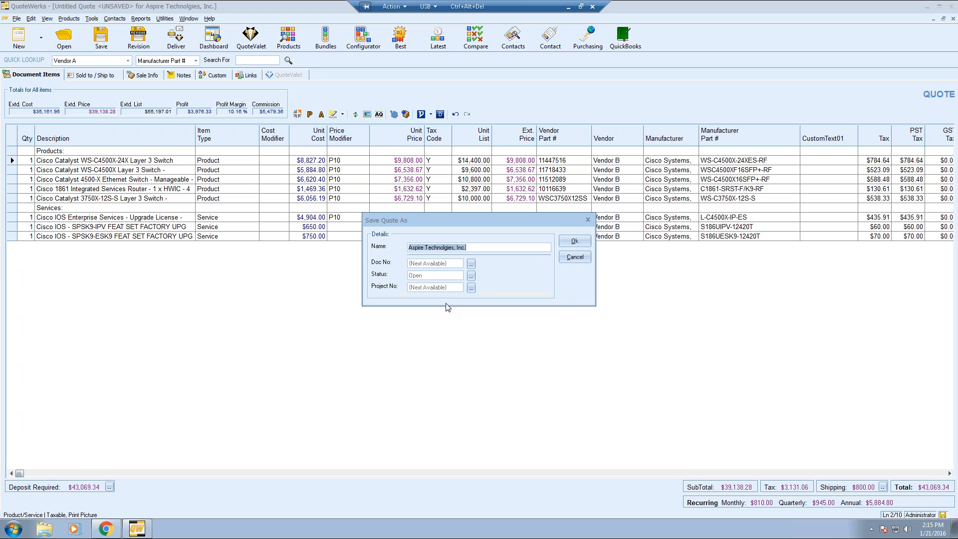
pyautogui.click(480, 248)
pyautogui.click(574, 241)
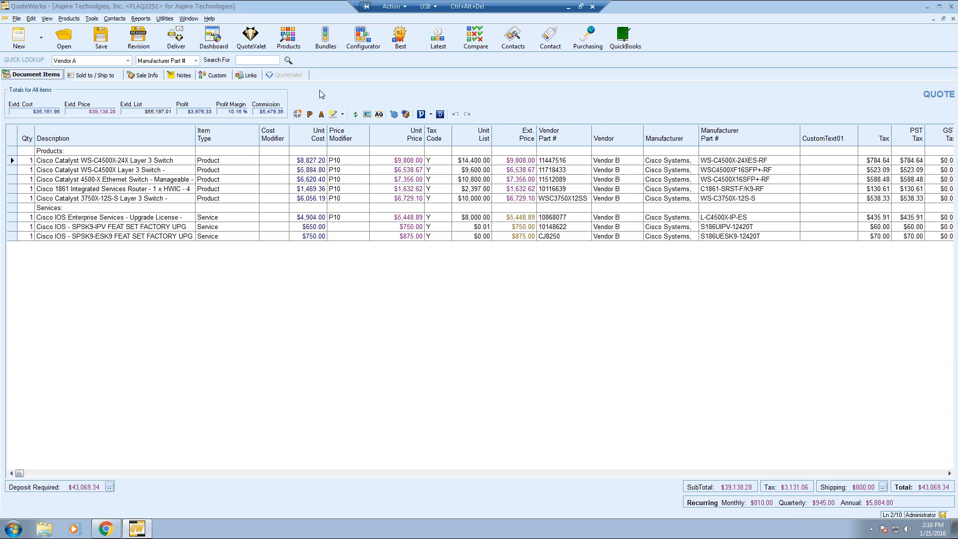
# Save the quote with the Autotask sales opportunity, linked document, quote and account to-do options, creating a new Autotask opportunity.
pyautogui.click(248, 75)
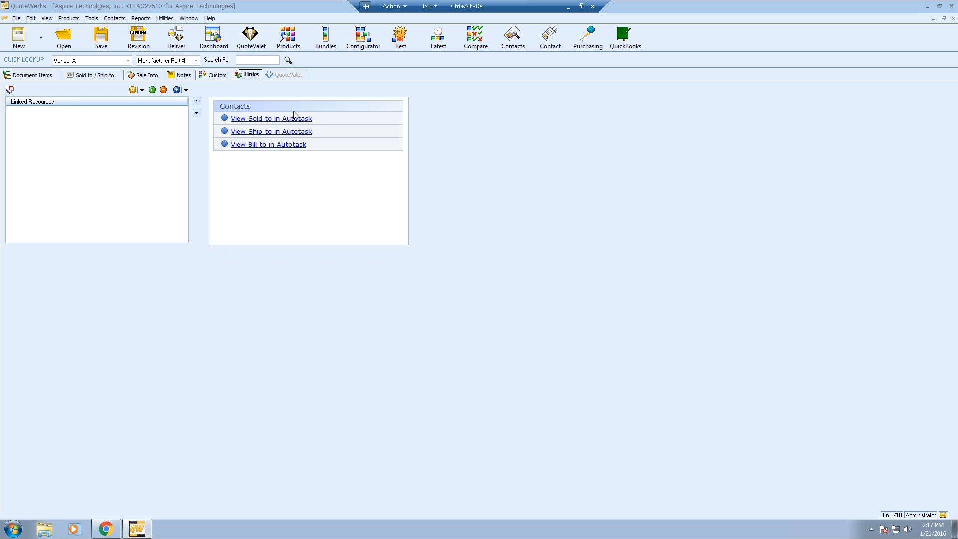
pyautogui.click(101, 39)
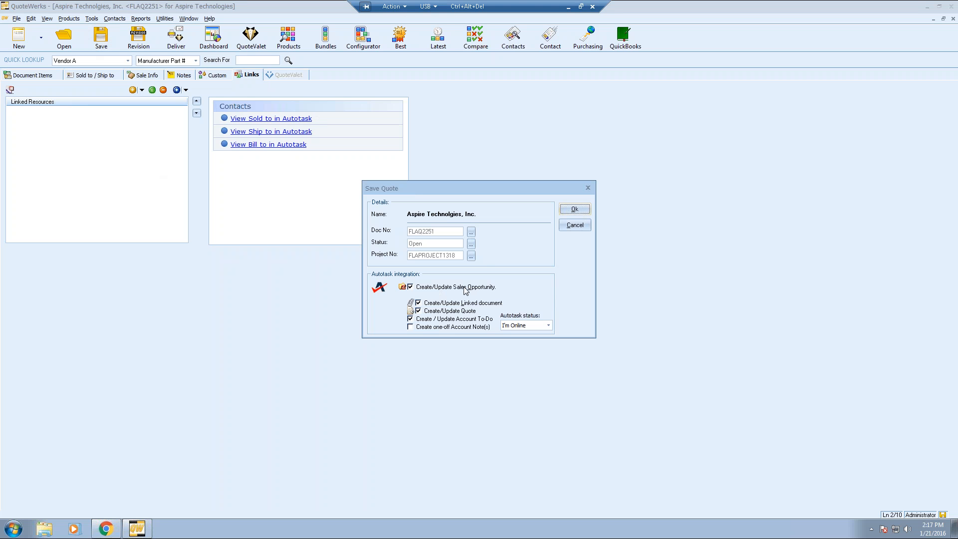
pyautogui.click(574, 209)
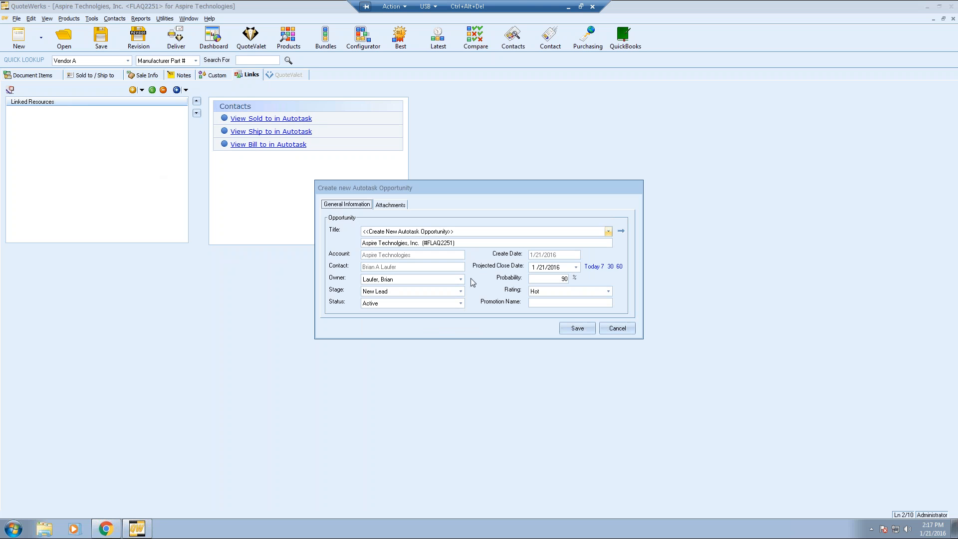
pyautogui.click(575, 330)
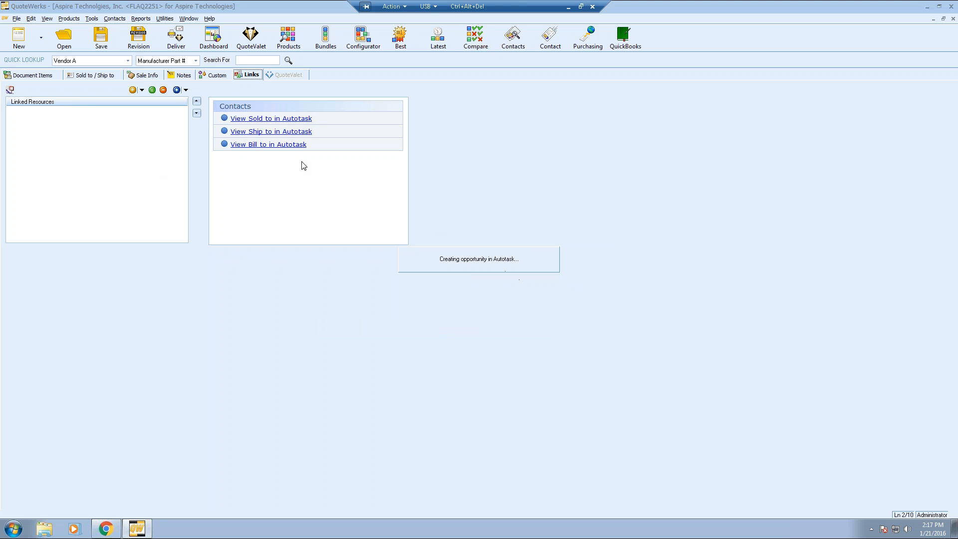
pyautogui.click(254, 119)
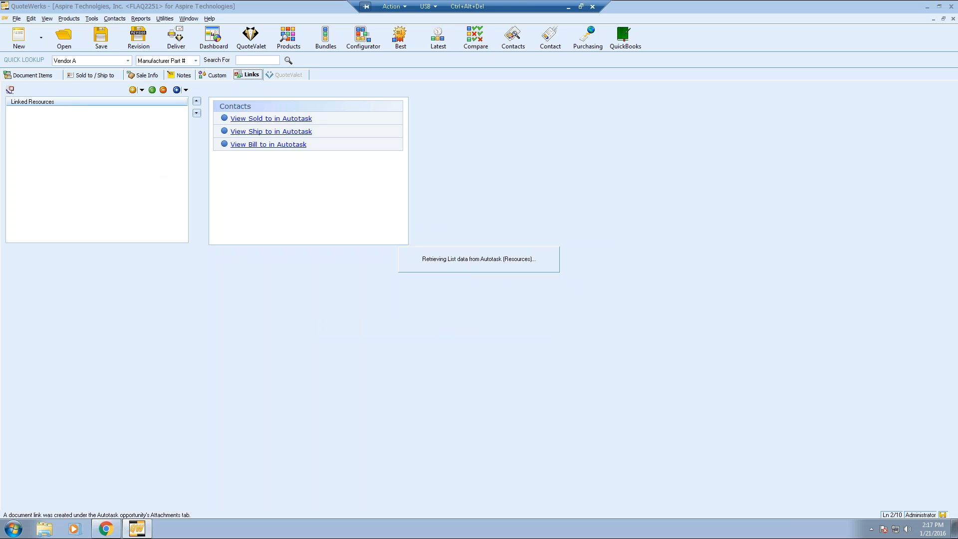
# Save the Autotask quote and the Opportunity Update account to-do, and refresh the quote's list of Autotask links.
pyautogui.click(573, 372)
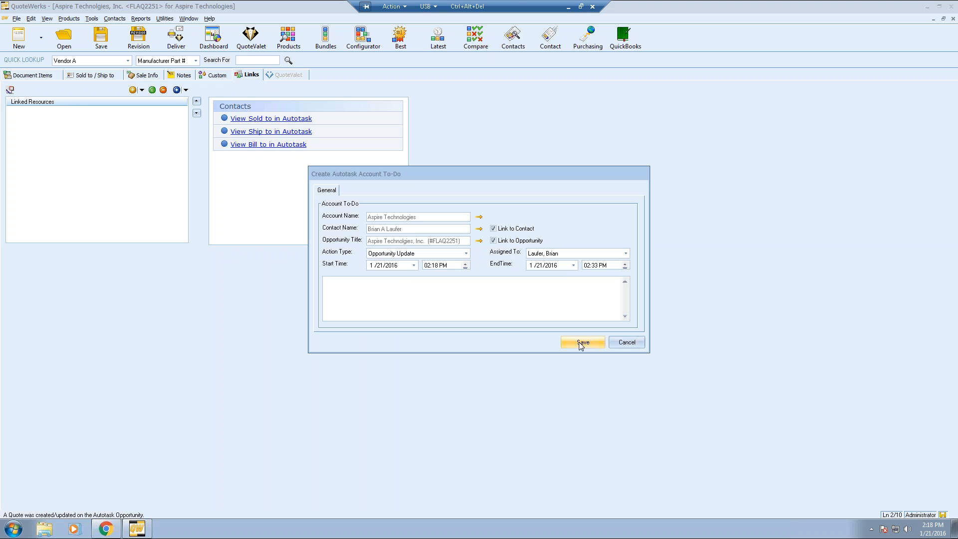
pyautogui.click(581, 344)
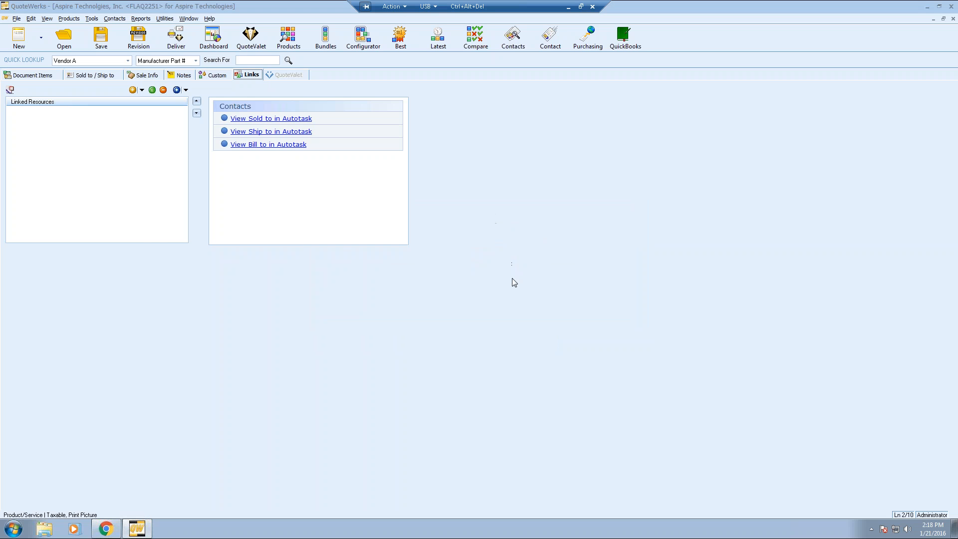
pyautogui.click(218, 76)
pyautogui.click(248, 75)
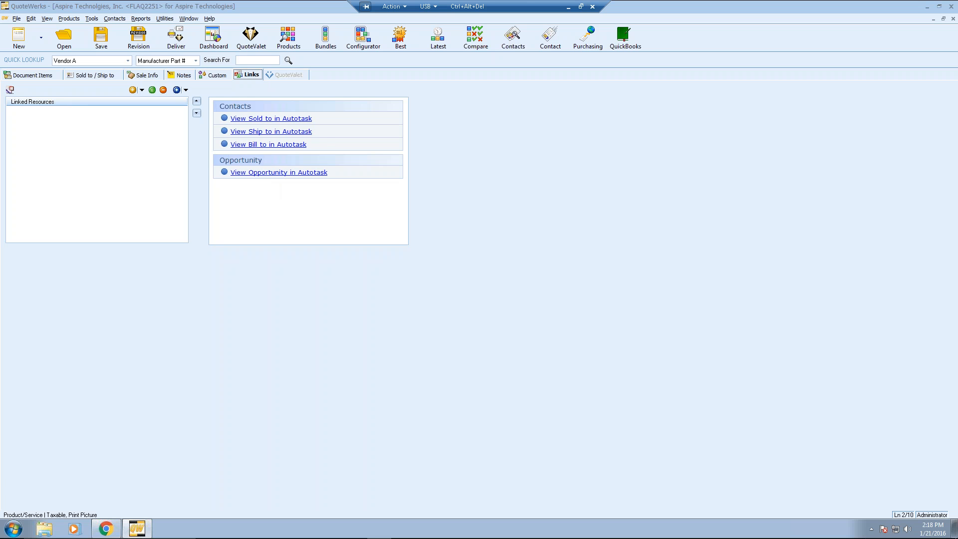
# Open the product lookup from the quote's document items and search Etilize for "tripp lite switch".
pyautogui.click(31, 75)
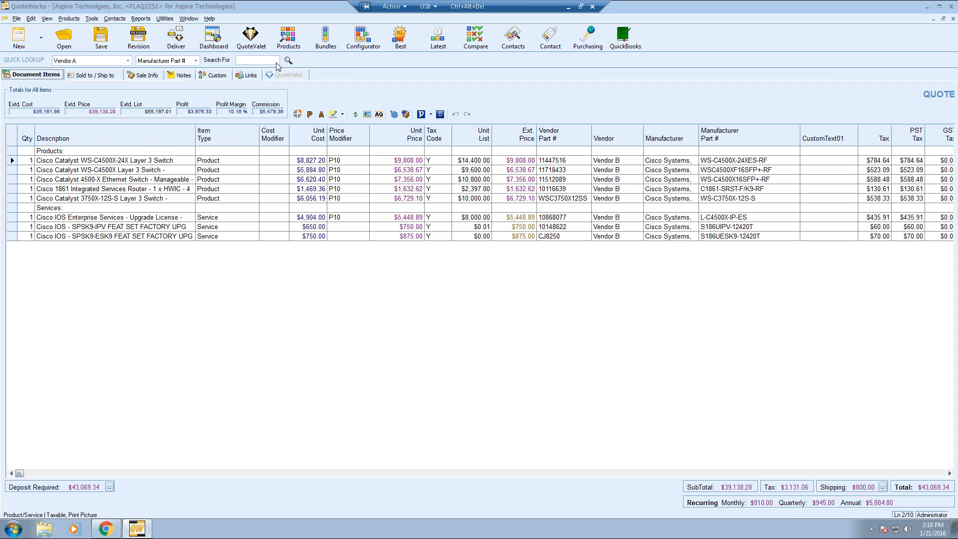
pyautogui.click(285, 45)
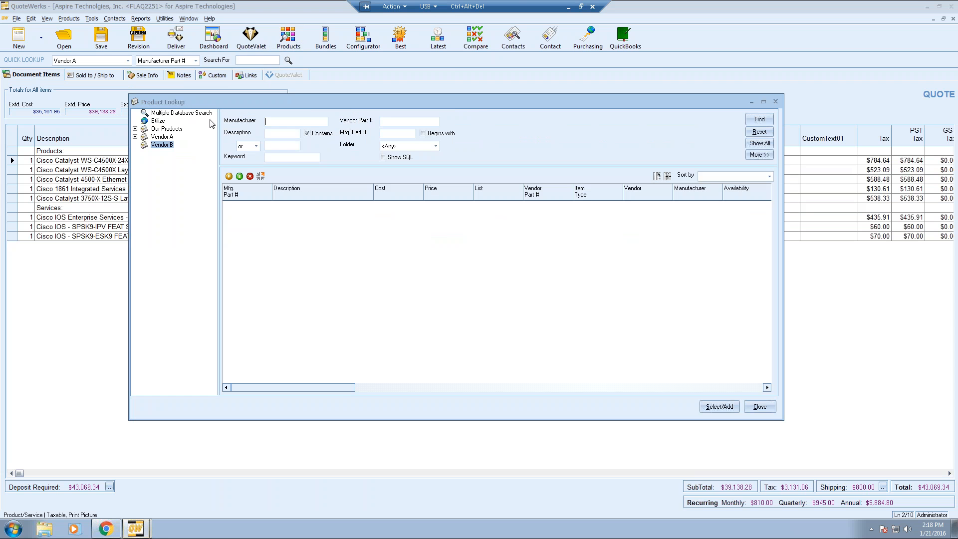
pyautogui.click(158, 121)
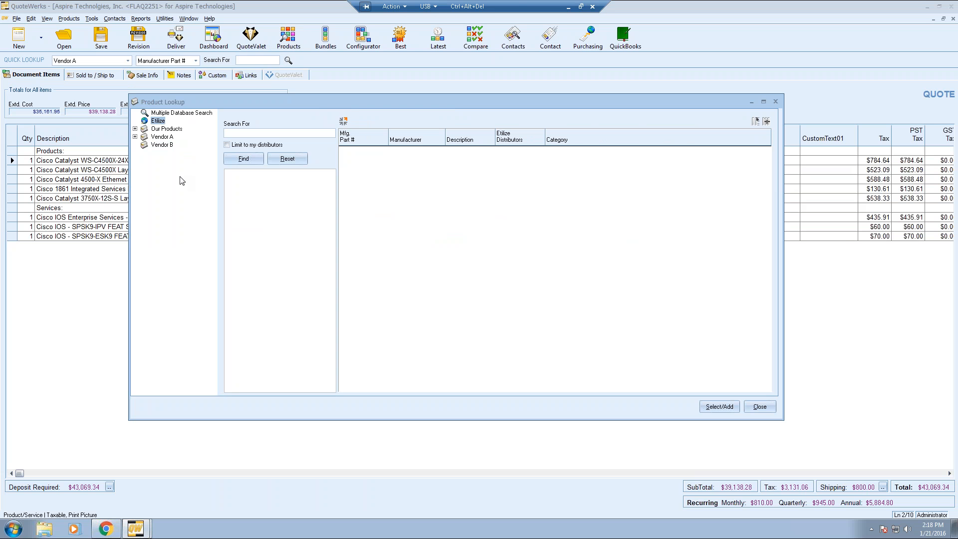
pyautogui.click(229, 132)
pyautogui.write('e switch')
pyautogui.press('Return')
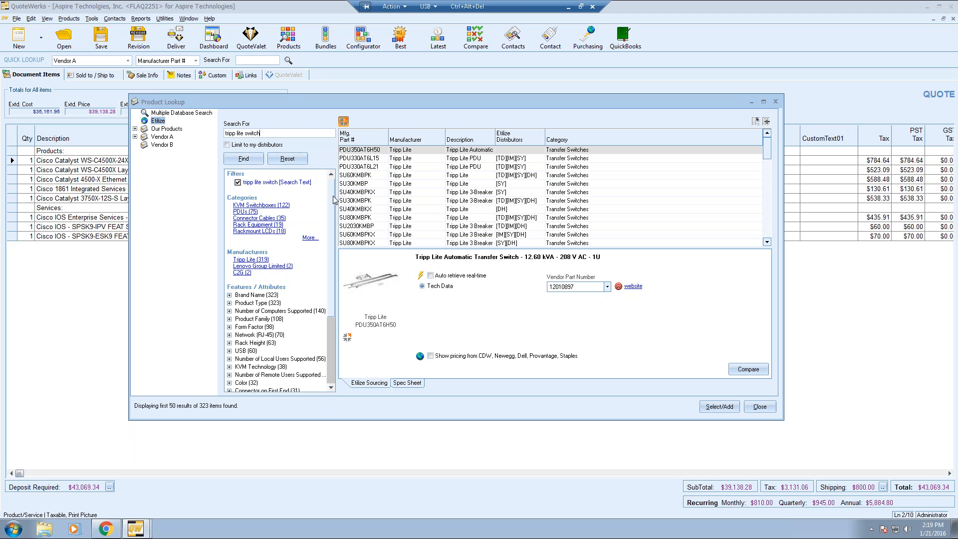
# Filter the search results to the KVM Switchboxes category and the NetCommander product family, and view the column customization options.
pyautogui.click(274, 205)
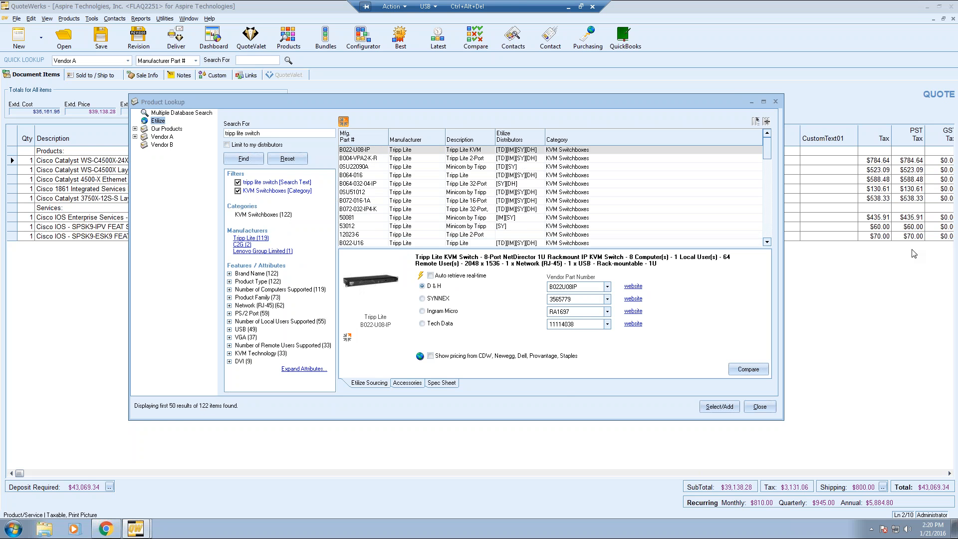
pyautogui.click(229, 298)
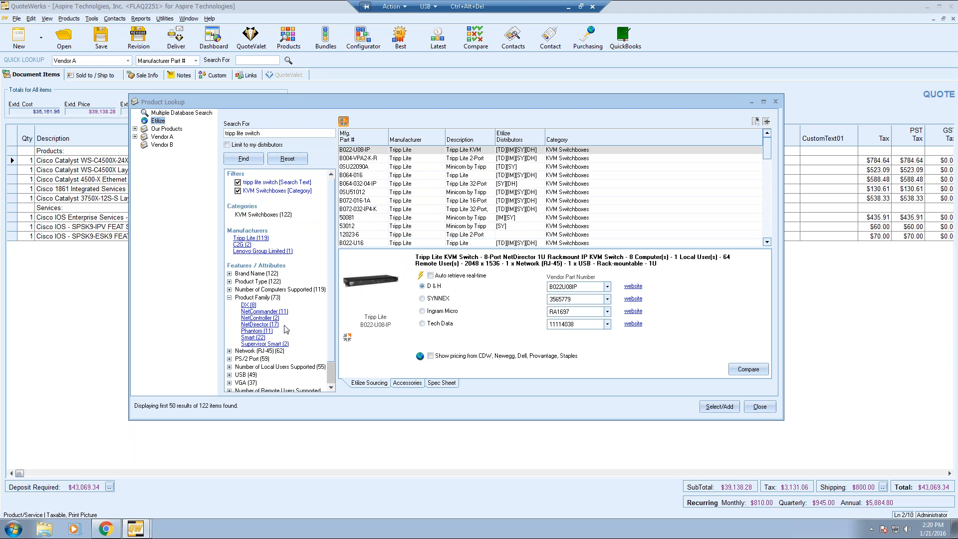
pyautogui.click(268, 312)
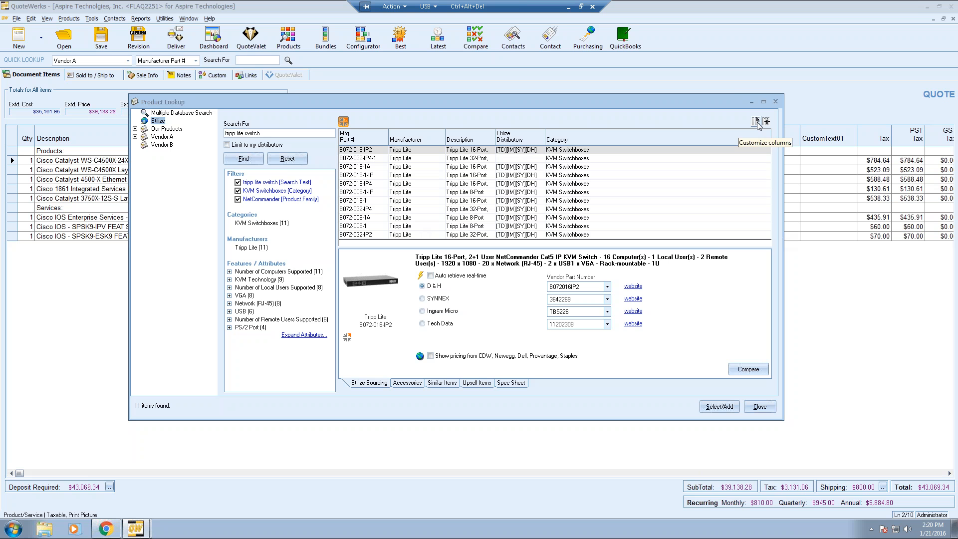
pyautogui.click(757, 123)
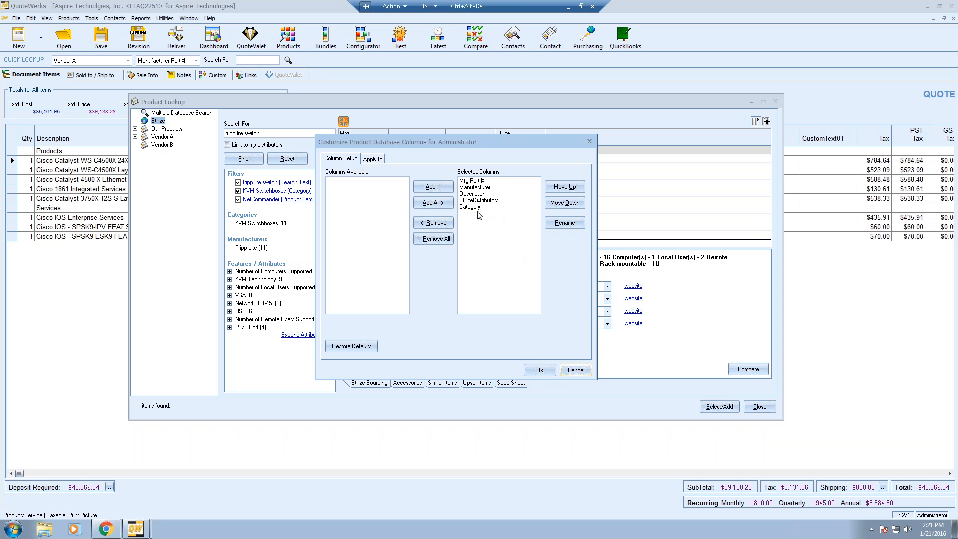
pyautogui.click(574, 369)
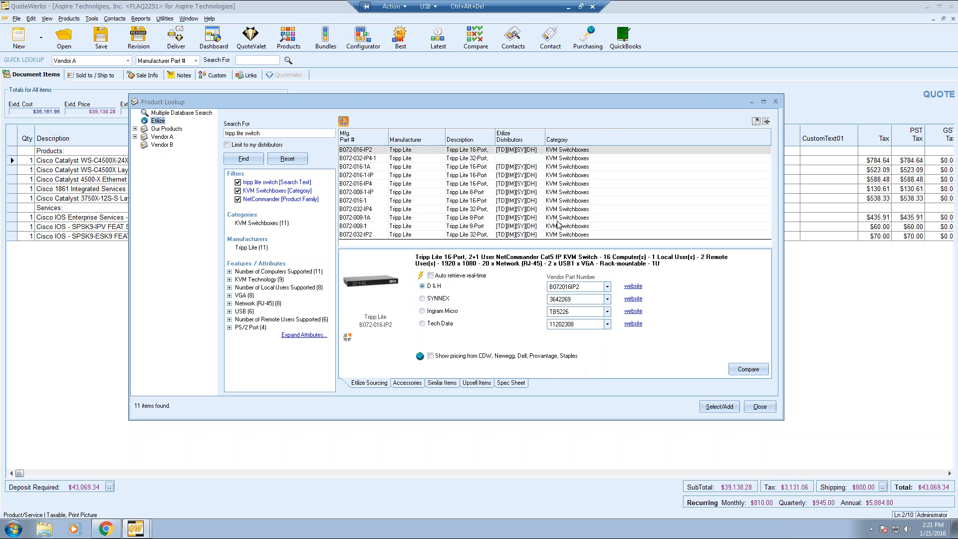
# Retrieve real-time distributor pricing for the 8-port B072-008-1-IP switch and review its similar and upsell items.
pyautogui.click(512, 193)
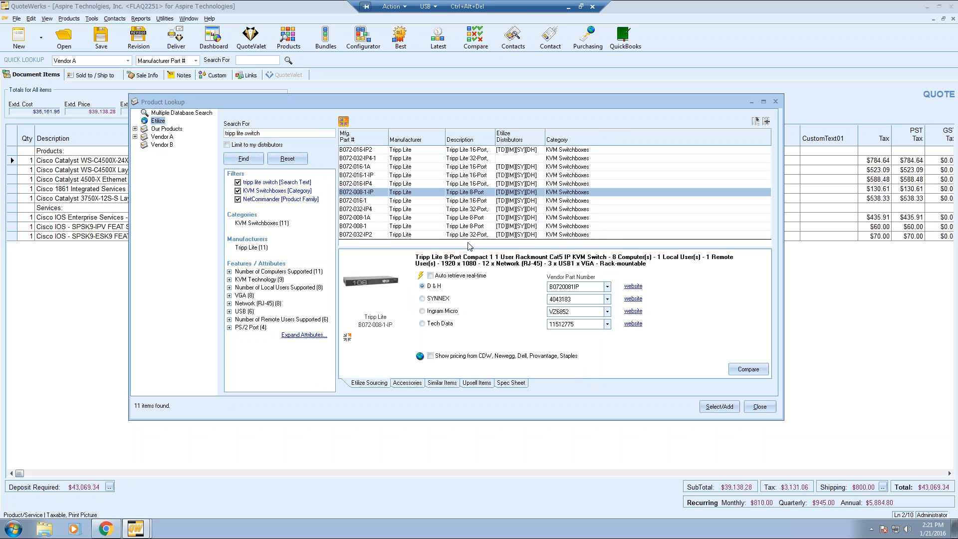
pyautogui.click(421, 277)
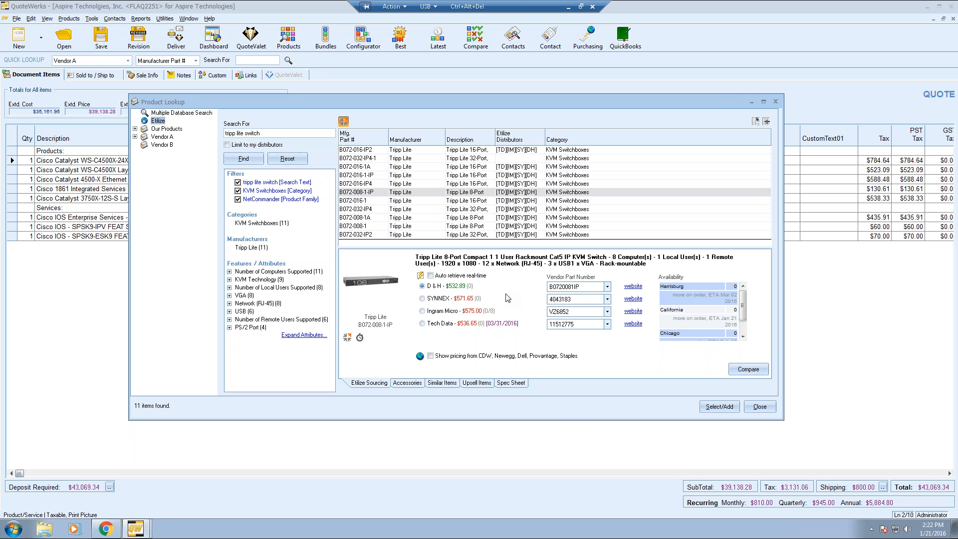
pyautogui.click(442, 383)
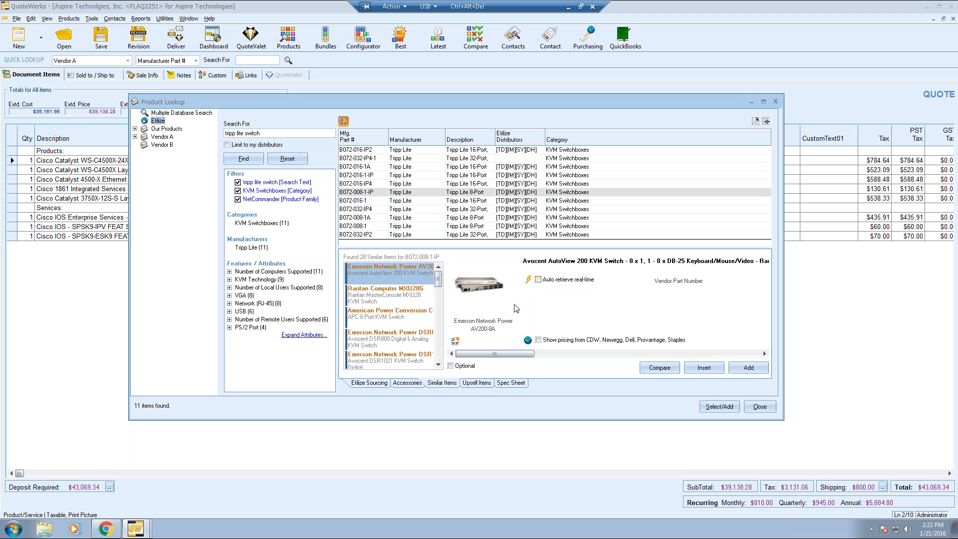
pyautogui.click(477, 383)
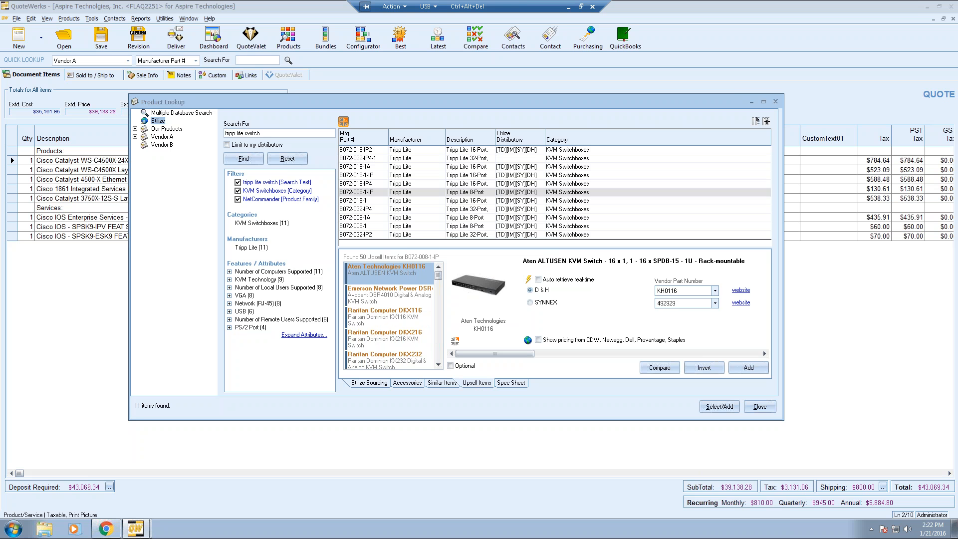
pyautogui.click(370, 385)
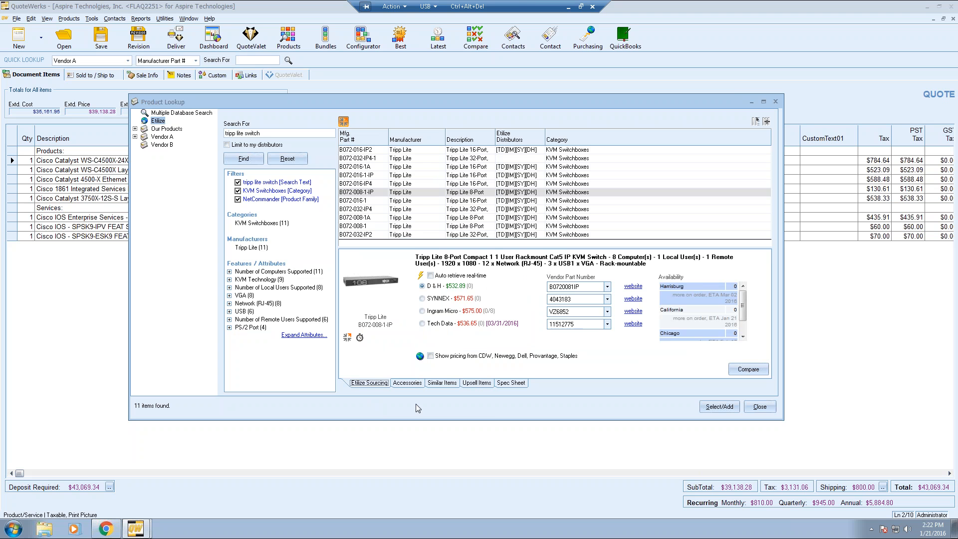
# Add the B072-008-1-IP and B072-016-1 switches to the Etilize product comparison, retrieving real-time pricing for the B072-016-1.
pyautogui.click(765, 371)
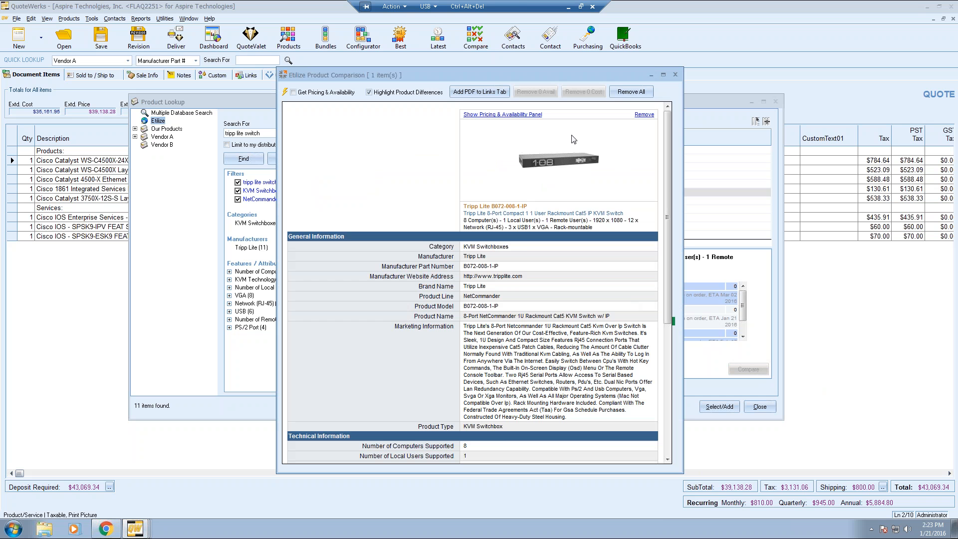
pyautogui.click(650, 74)
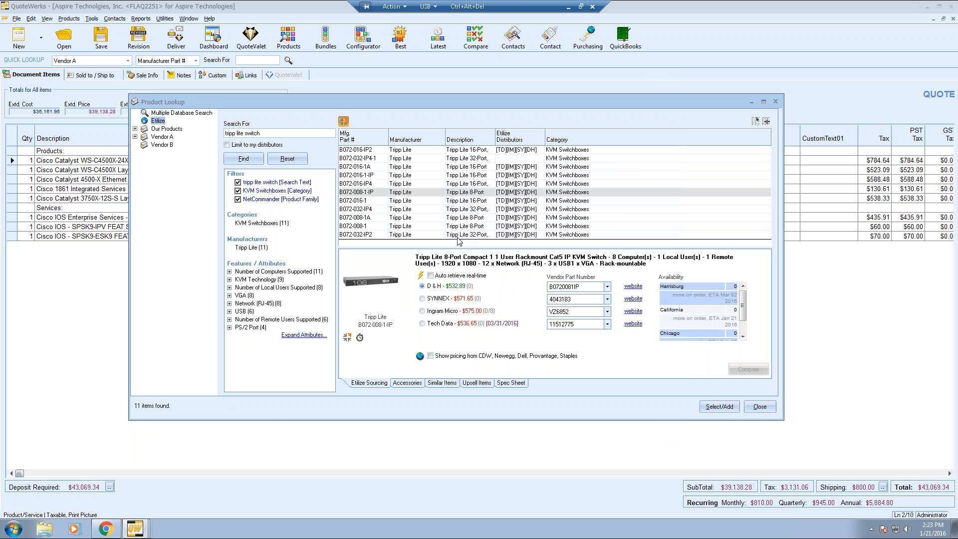
pyautogui.click(469, 201)
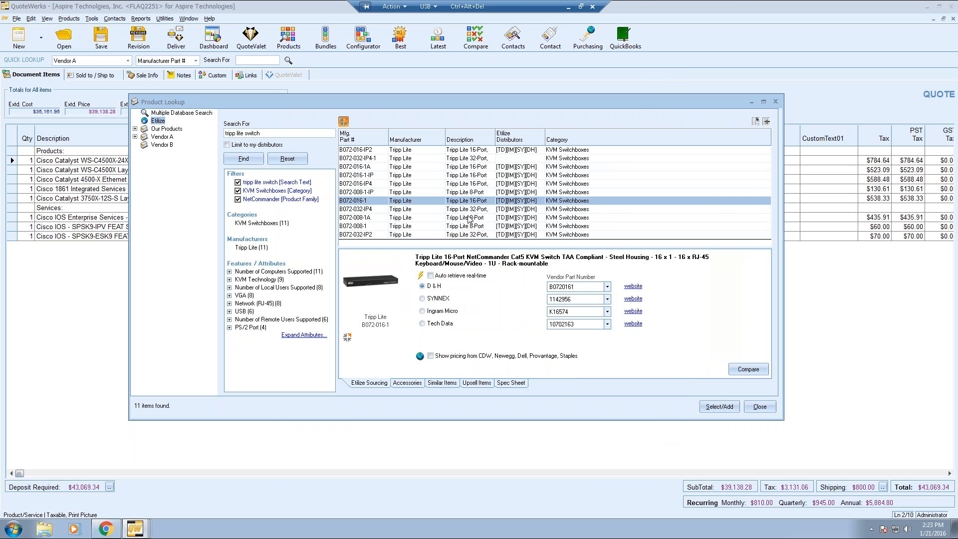
pyautogui.click(420, 275)
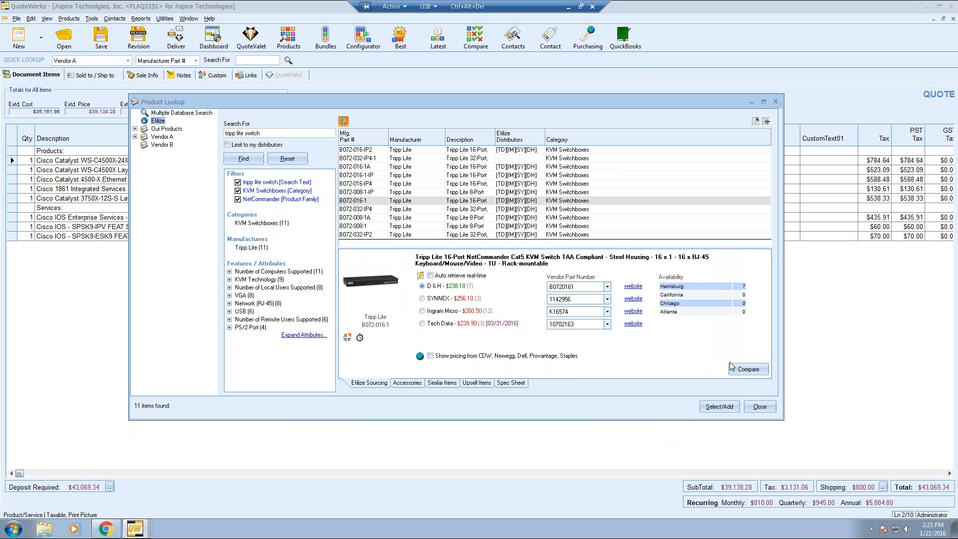
pyautogui.click(749, 369)
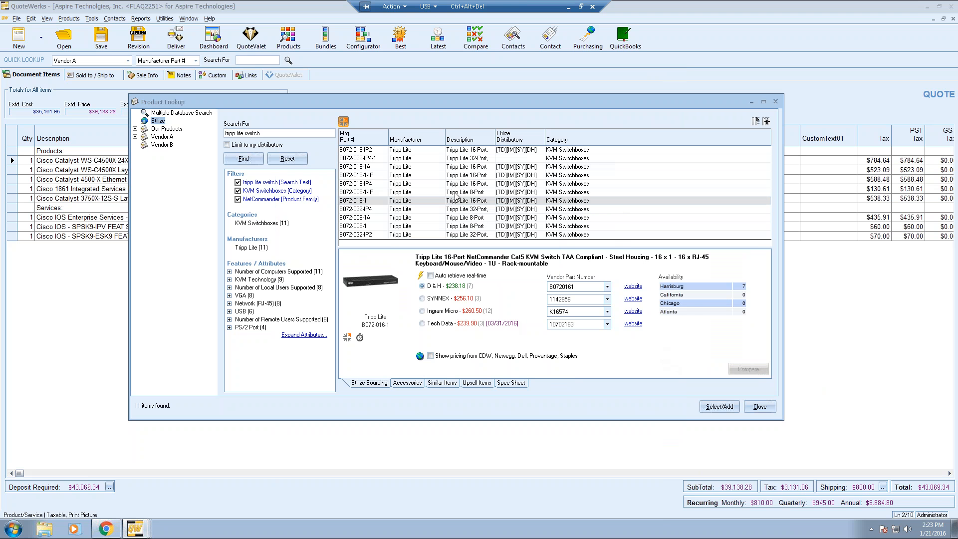
# Select the B072-016-IP2, B072-016-1A and B072-016-1-IP switches together and compare their product features in Etilize.
pyautogui.click(464, 151)
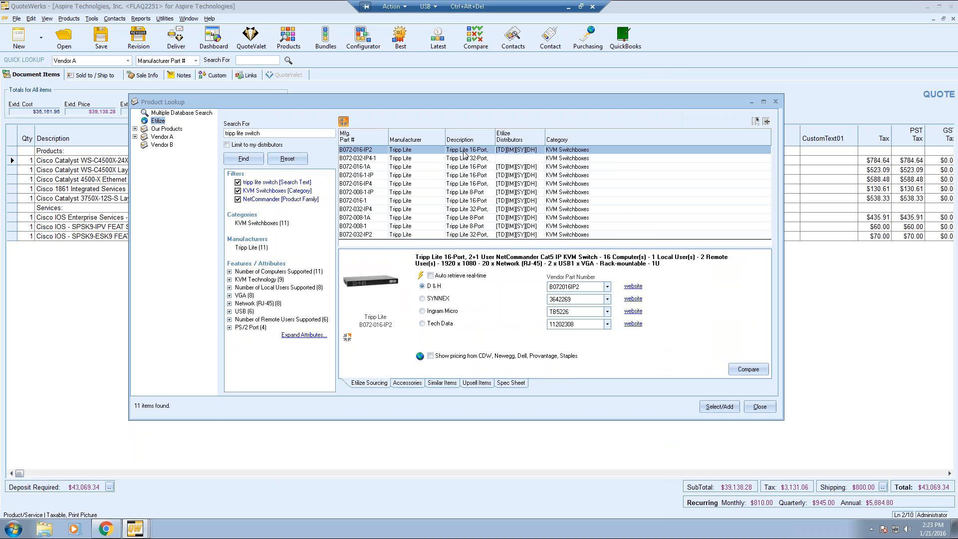
pyautogui.keyDown('ctrl'); pyautogui.click(467, 169); pyautogui.keyUp('ctrl')
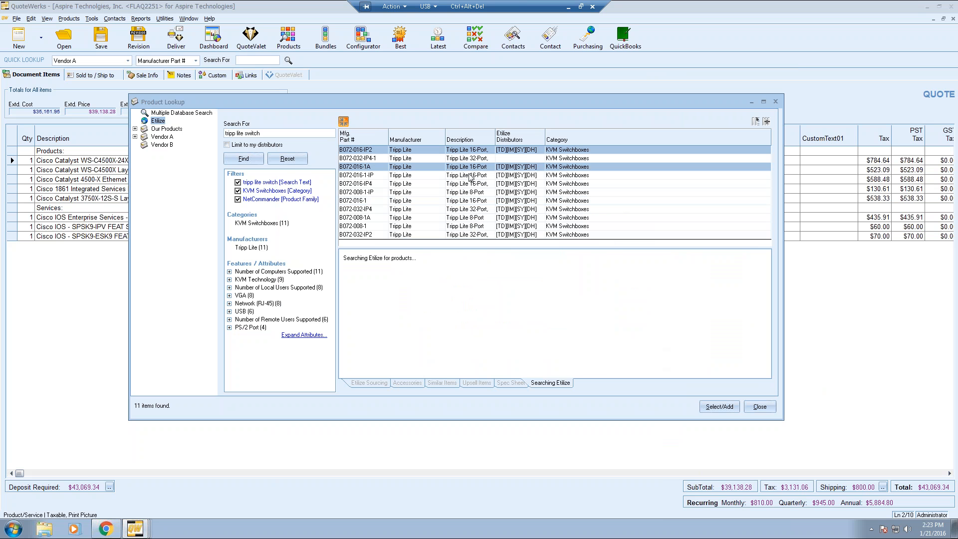
pyautogui.keyDown('ctrl'); pyautogui.click(470, 176); pyautogui.keyUp('ctrl')
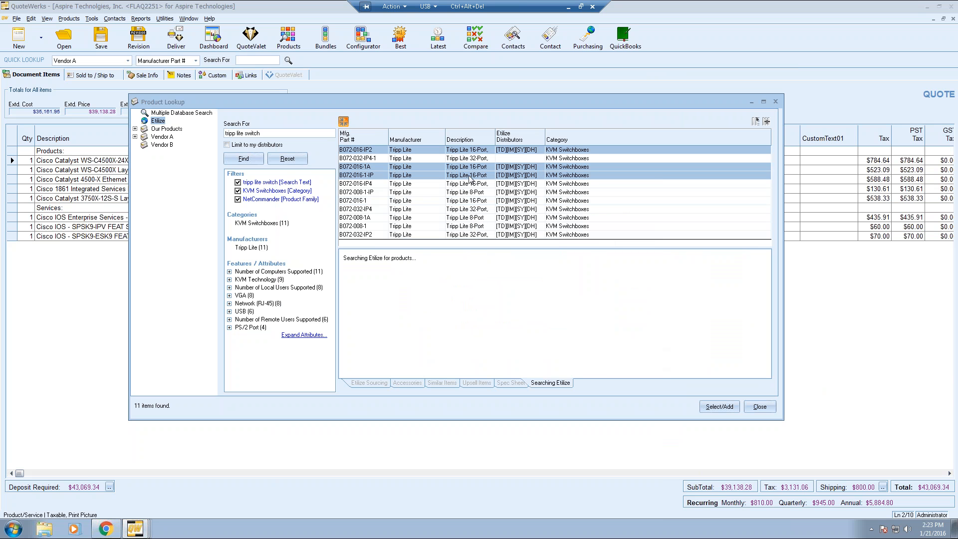
pyautogui.rightClick(469, 176)
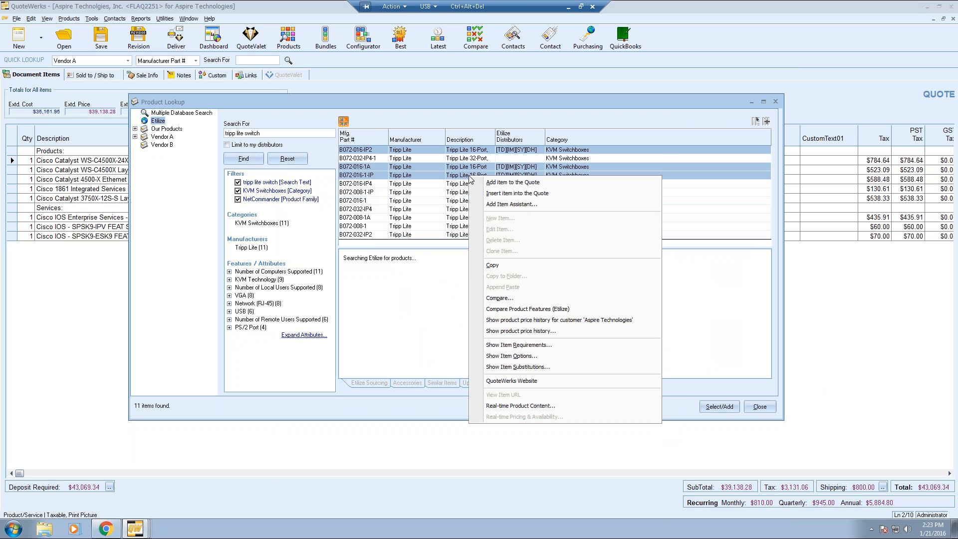
pyautogui.click(589, 310)
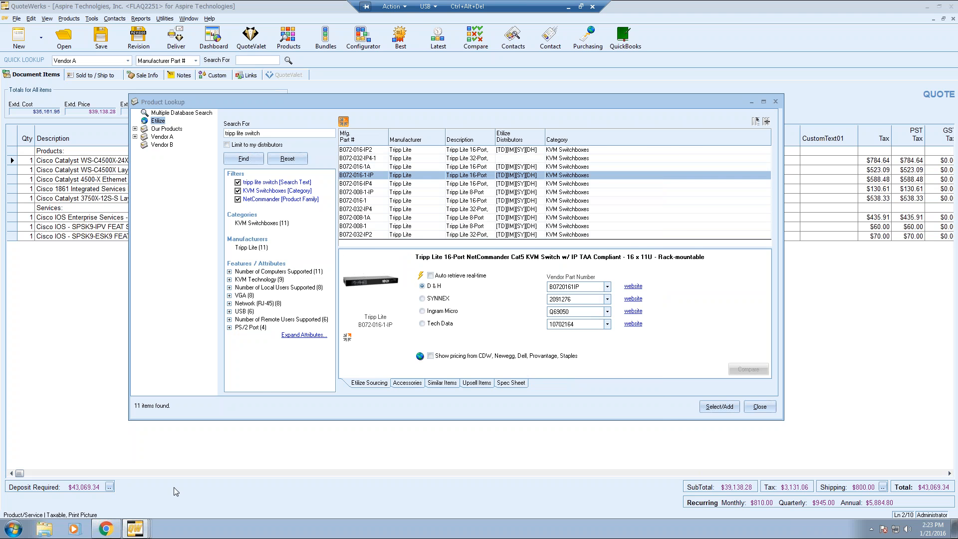
# Widen the Etilize product comparison to show all five switches and retrieve their pricing and availability.
pyautogui.click(135, 528)
pyautogui.click(80, 505)
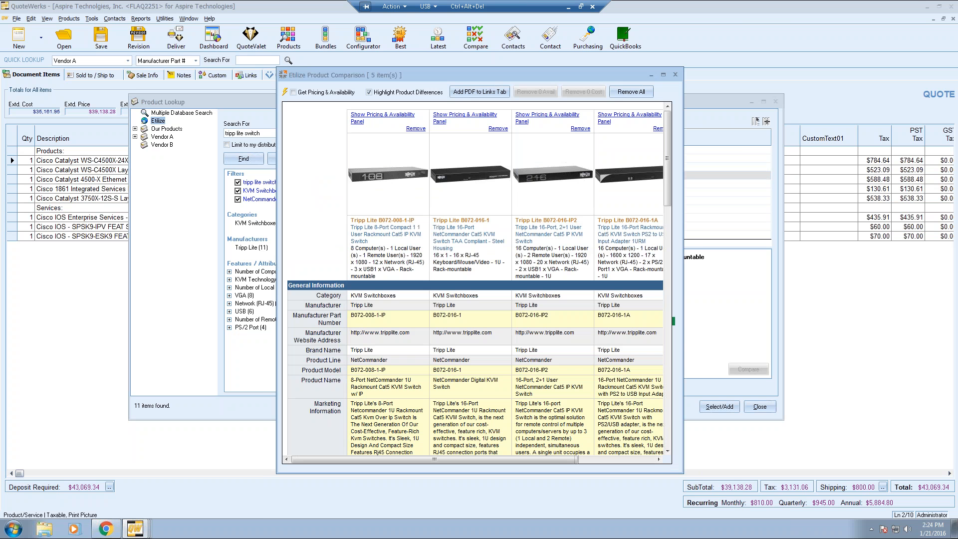
pyautogui.moveTo(683, 236); pyautogui.dragTo(848, 236)
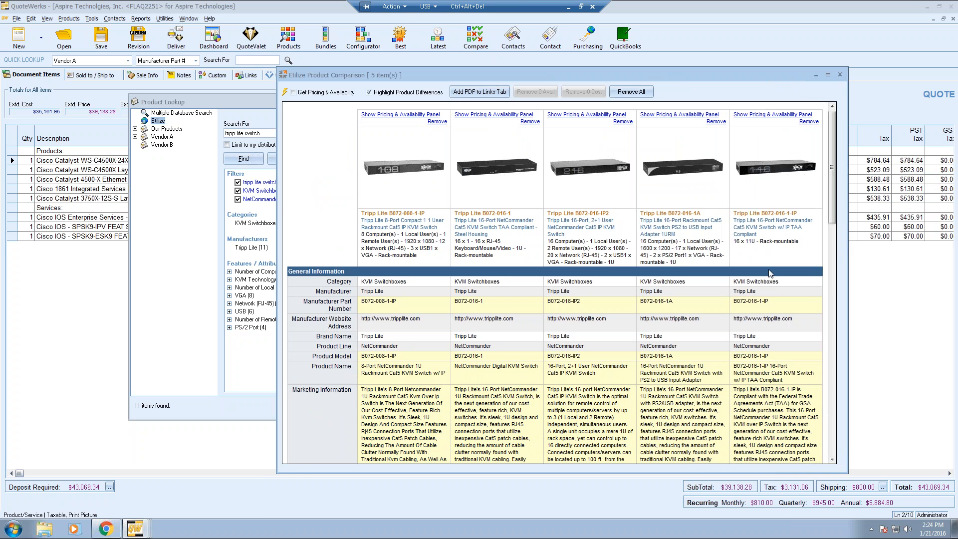
pyautogui.click(293, 92)
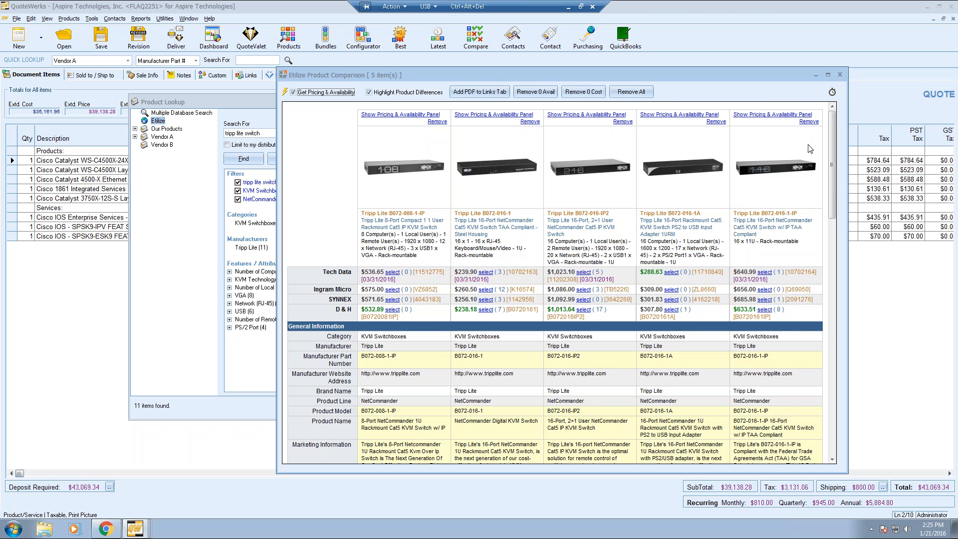
# Review the compared switches' specifications, turning off the difference highlighting, and close the comparison and product lookup.
pyautogui.moveTo(833, 124); pyautogui.dragTo(825, 413)
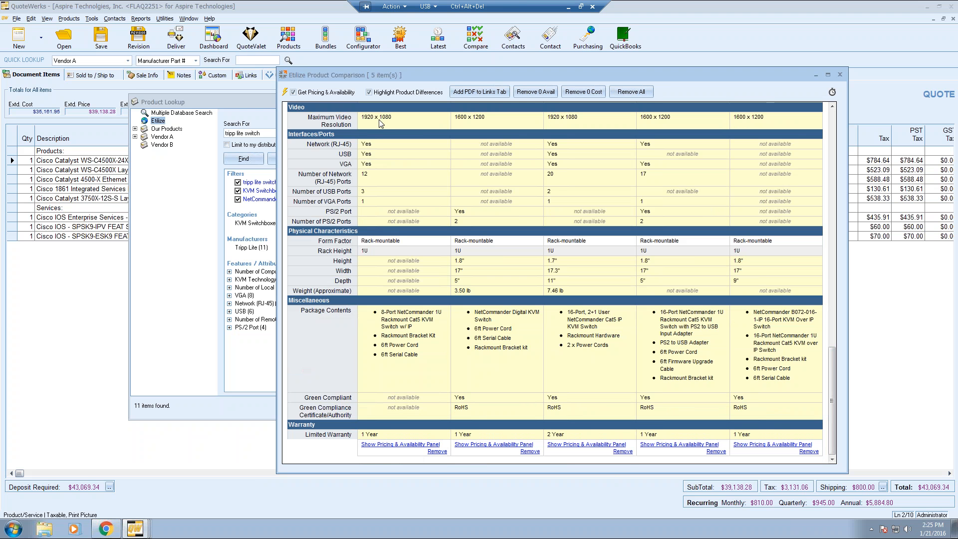
pyautogui.click(369, 92)
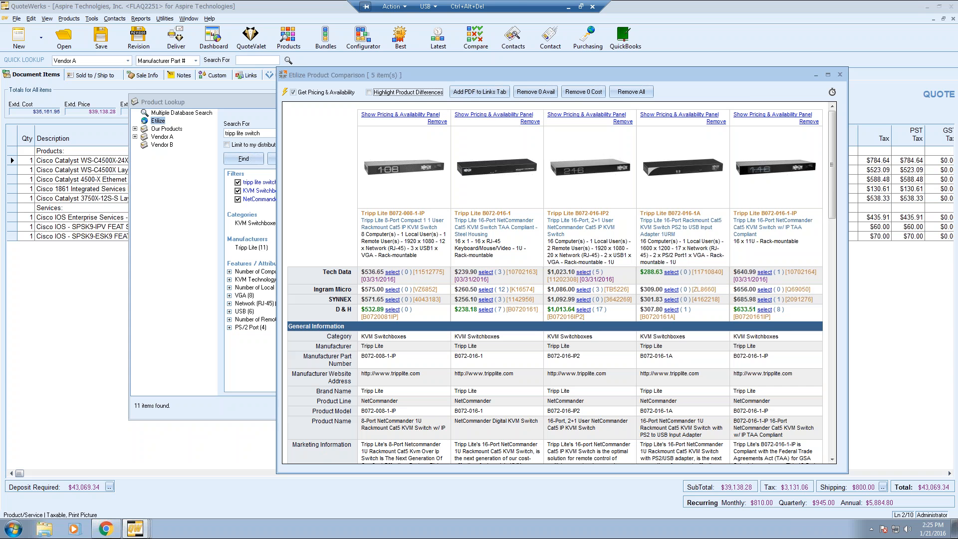
pyautogui.click(840, 74)
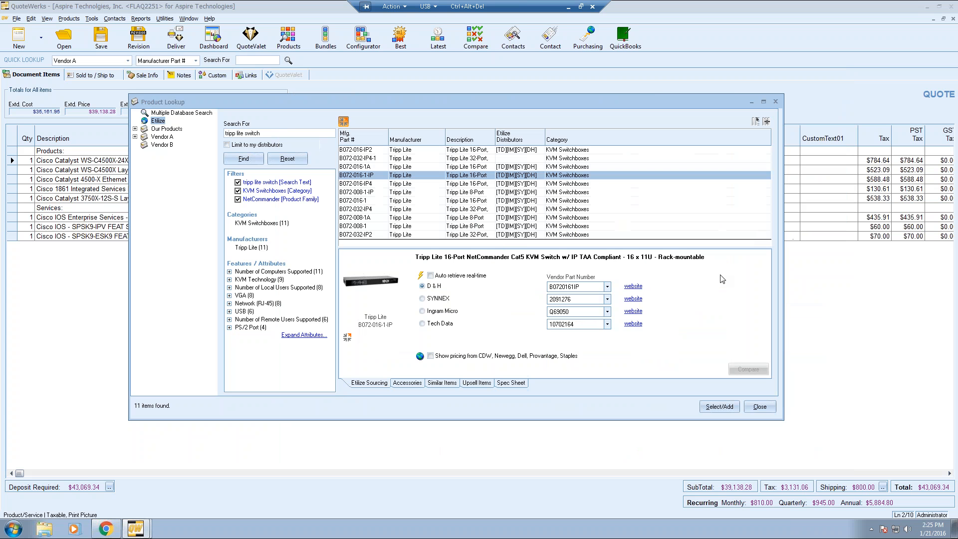
pyautogui.click(760, 406)
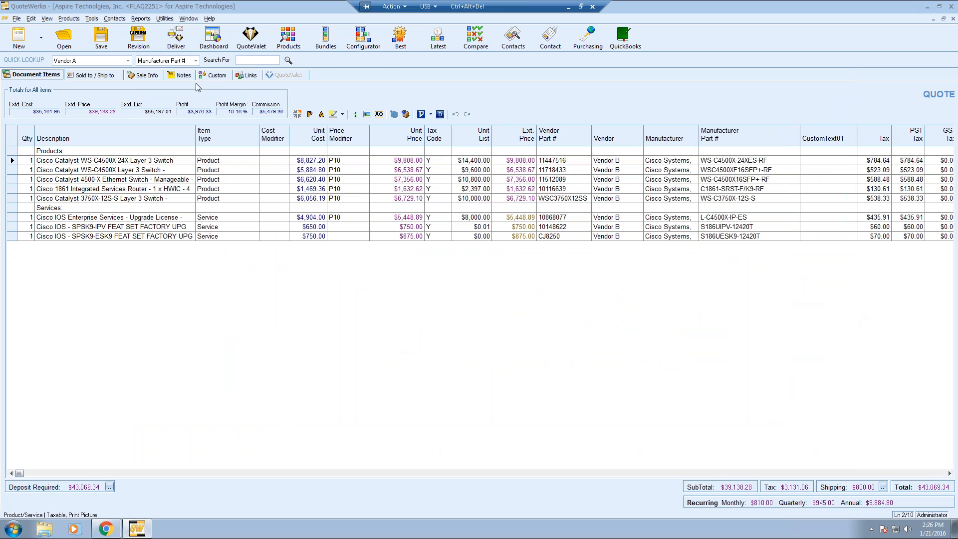
# Open the quote's print and delivery options and browse the available cover page templates.
pyautogui.click(175, 39)
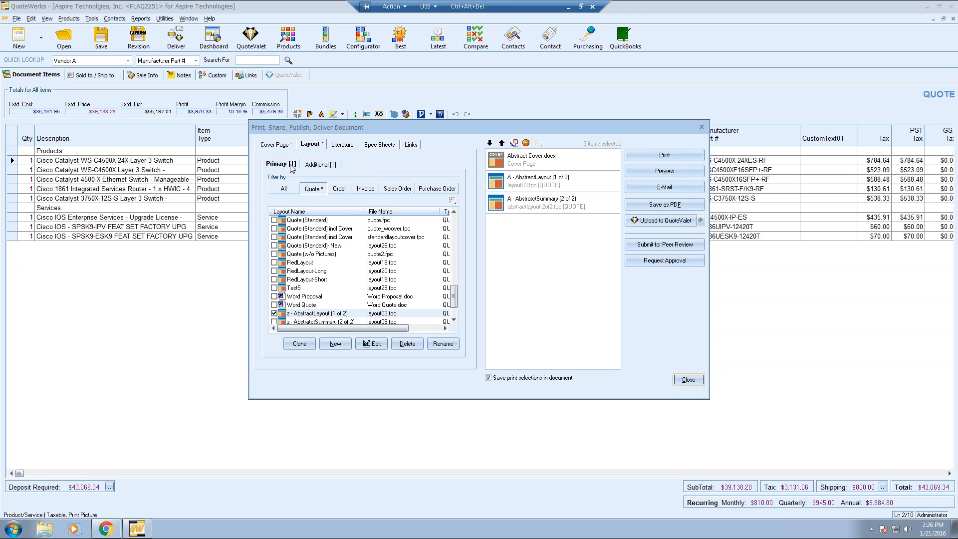
pyautogui.click(308, 145)
pyautogui.click(275, 145)
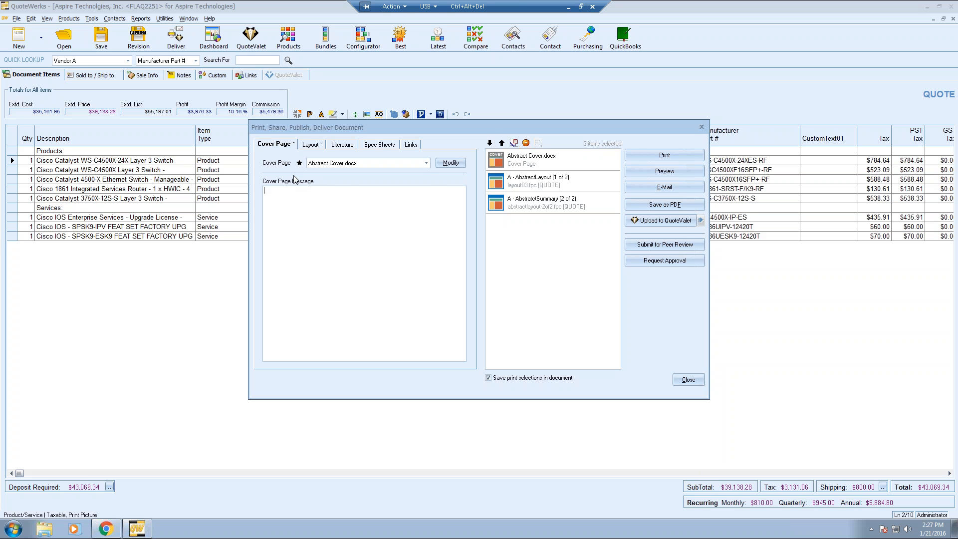
pyautogui.click(426, 164)
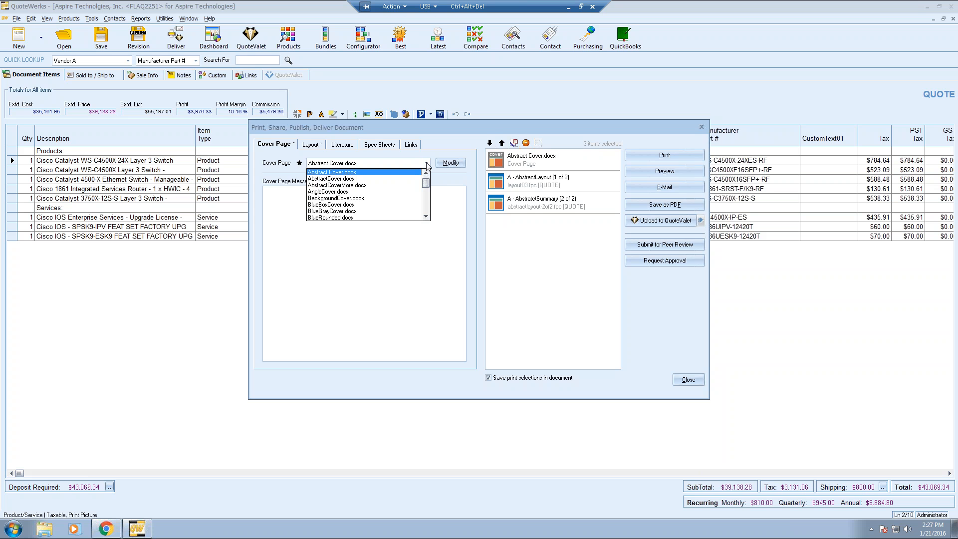
pyautogui.moveTo(426, 183)
pyautogui.mouseDown()
pyautogui.moveTo(426, 205)
pyautogui.moveTo(426, 173)
pyautogui.mouseUp()
pyautogui.click(426, 150)
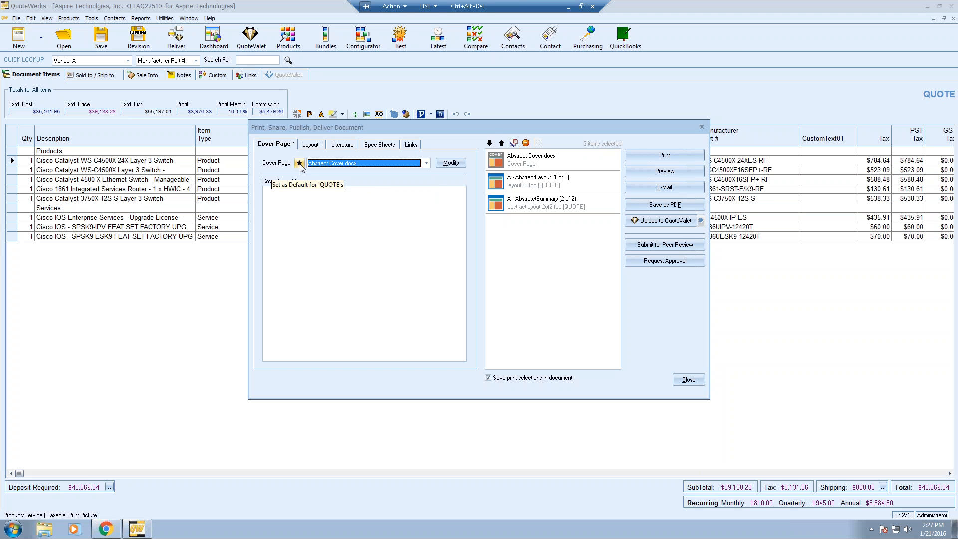
# Try AngleCover.docx as the quote's cover page, and switch back to Abstract Cover.docx.
pyautogui.click(319, 163)
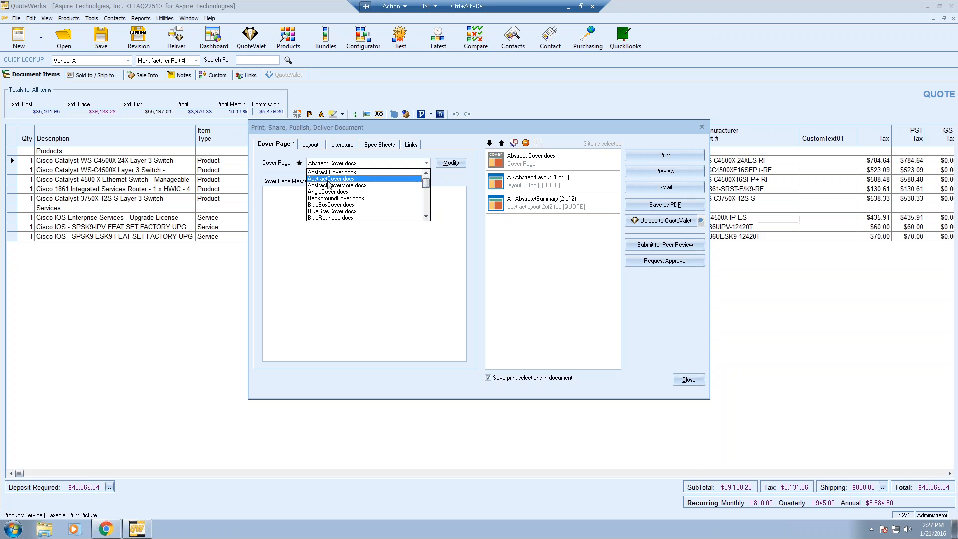
pyautogui.click(329, 191)
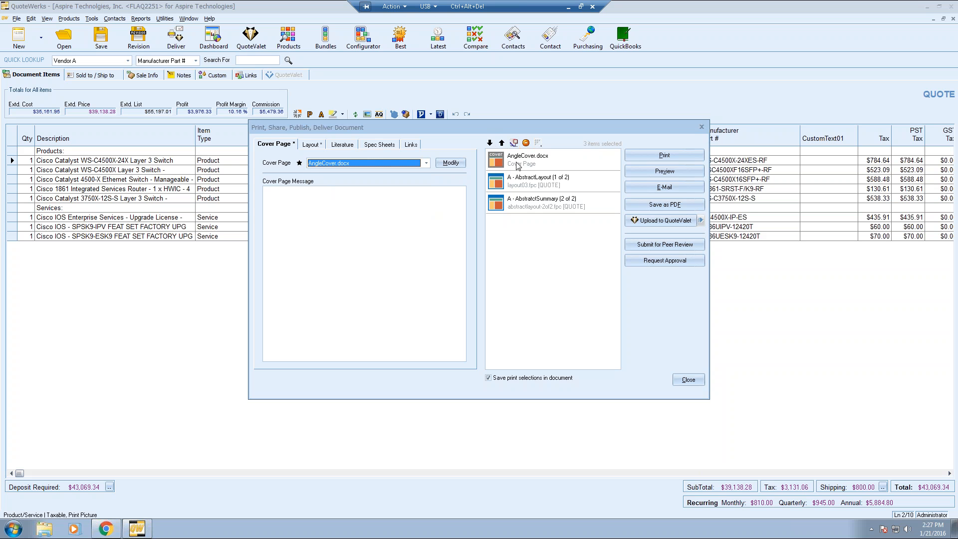
pyautogui.click(322, 164)
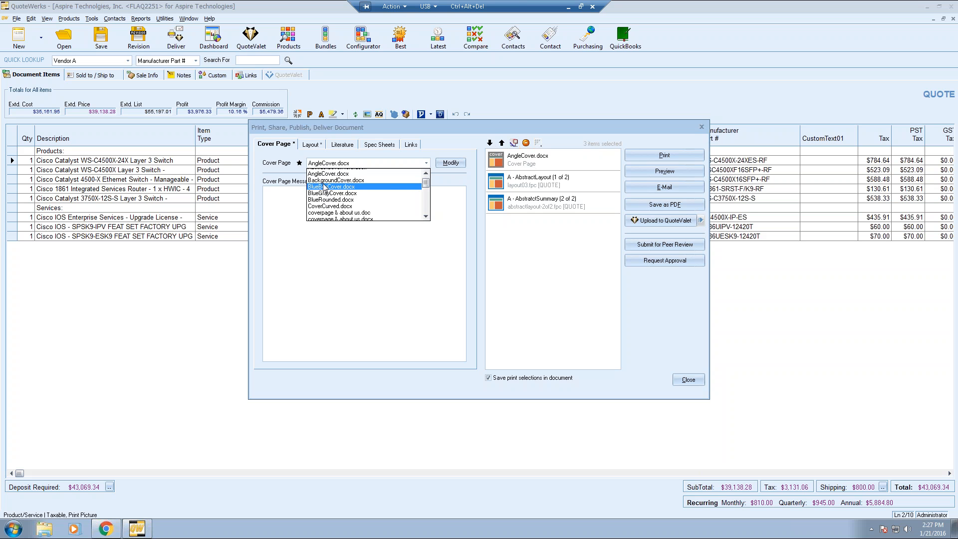
pyautogui.click(327, 178)
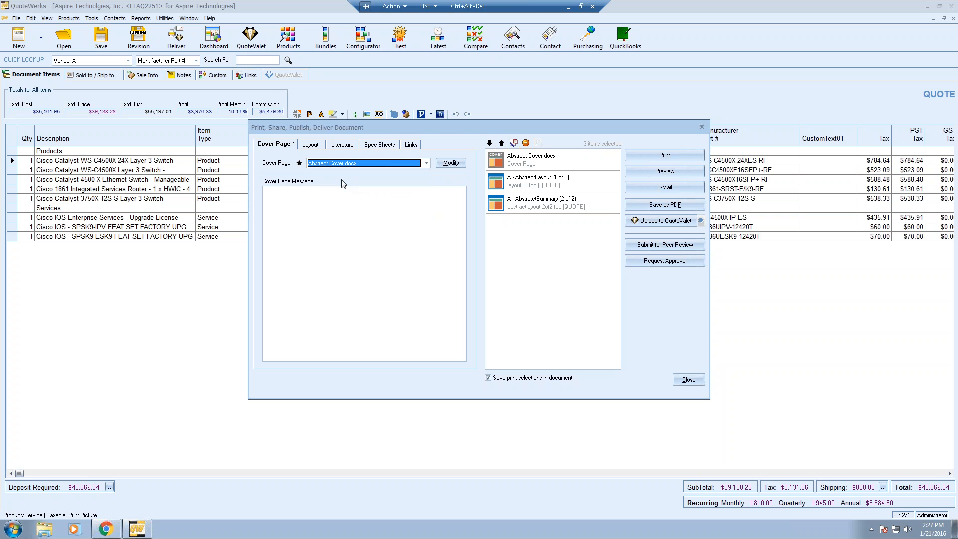
# Choose A - AbstractLayout (1 of 2) as the primary quote layout and set it as the default for quotes.
pyautogui.click(312, 146)
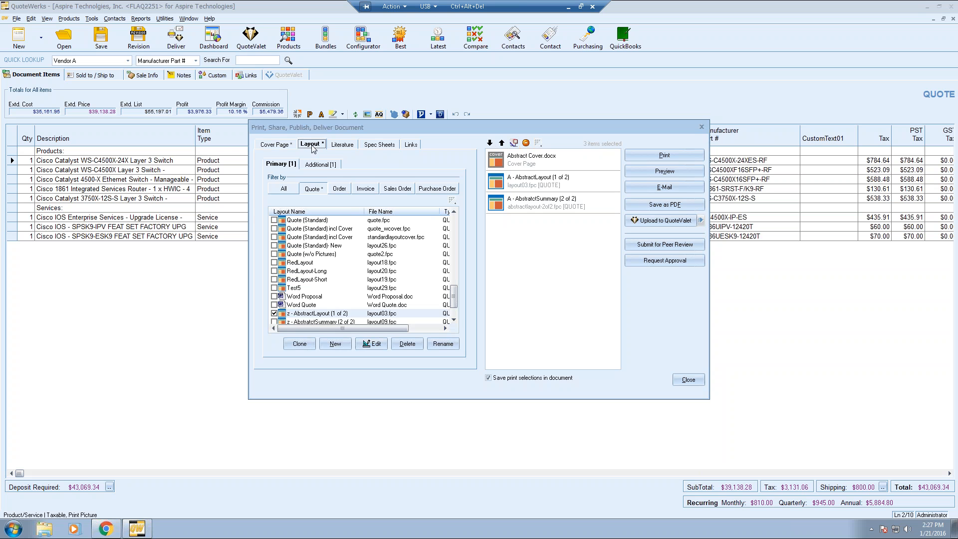
pyautogui.click(276, 144)
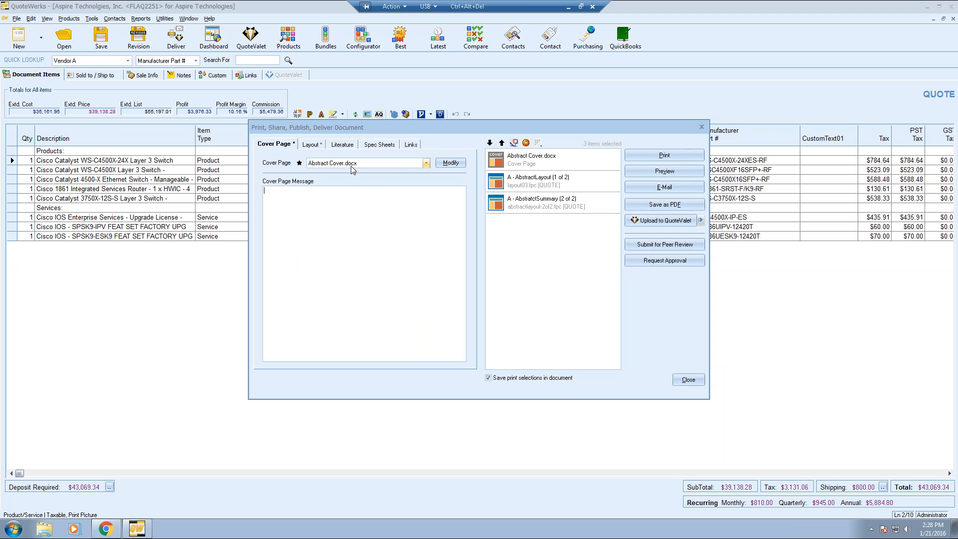
pyautogui.click(311, 144)
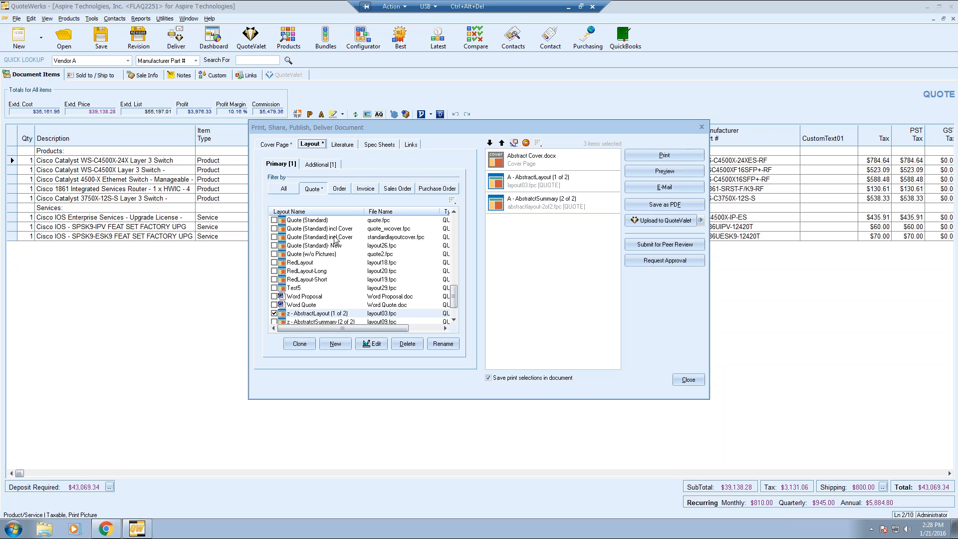
pyautogui.moveTo(453, 295); pyautogui.dragTo(453, 222)
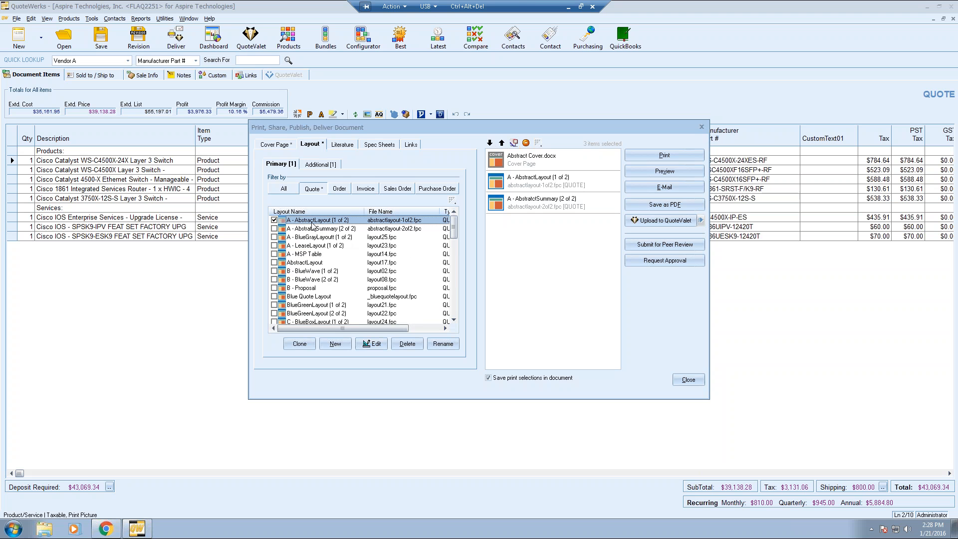
pyautogui.click(287, 165)
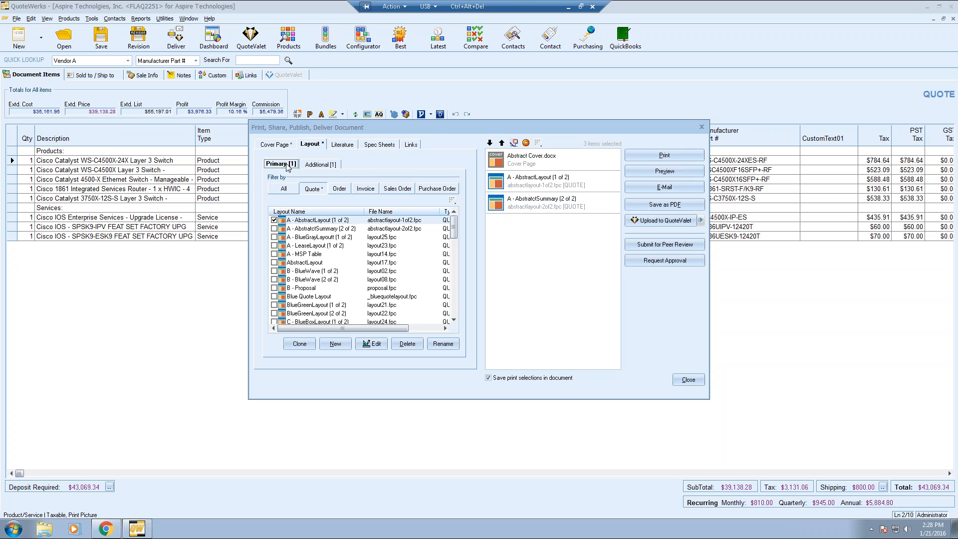
pyautogui.rightClick(315, 223)
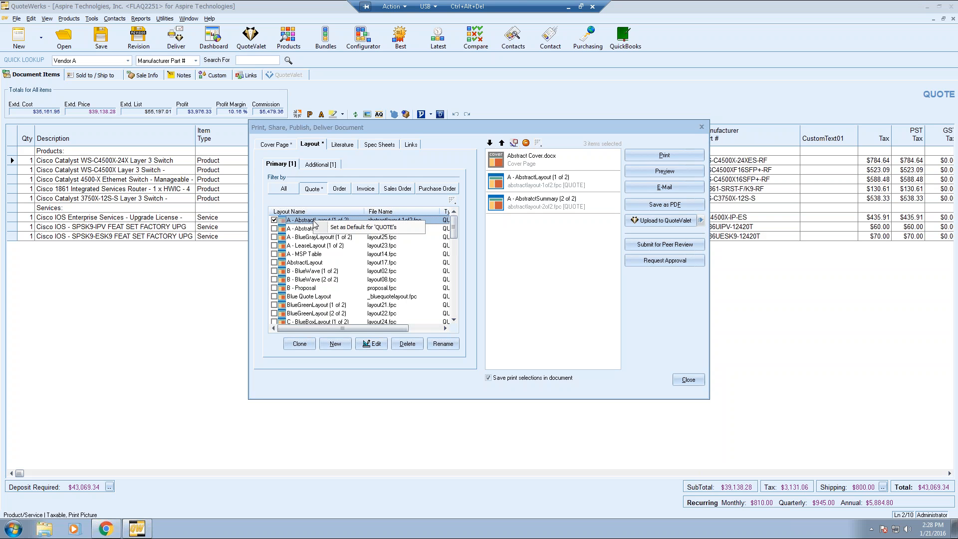
pyautogui.click(408, 226)
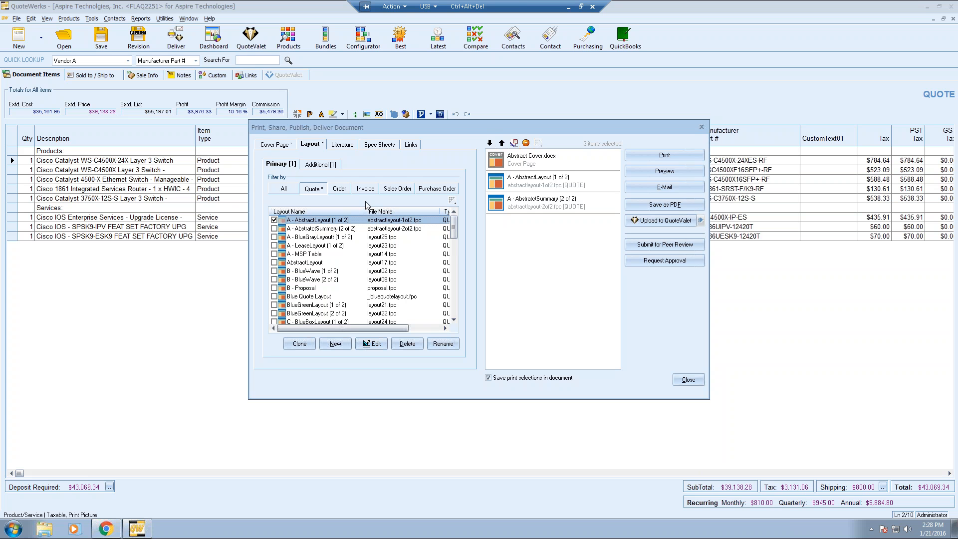
# Remove the additional layout A - AbstratctSummary (2 of 2) from the quote and include it again.
pyautogui.click(327, 169)
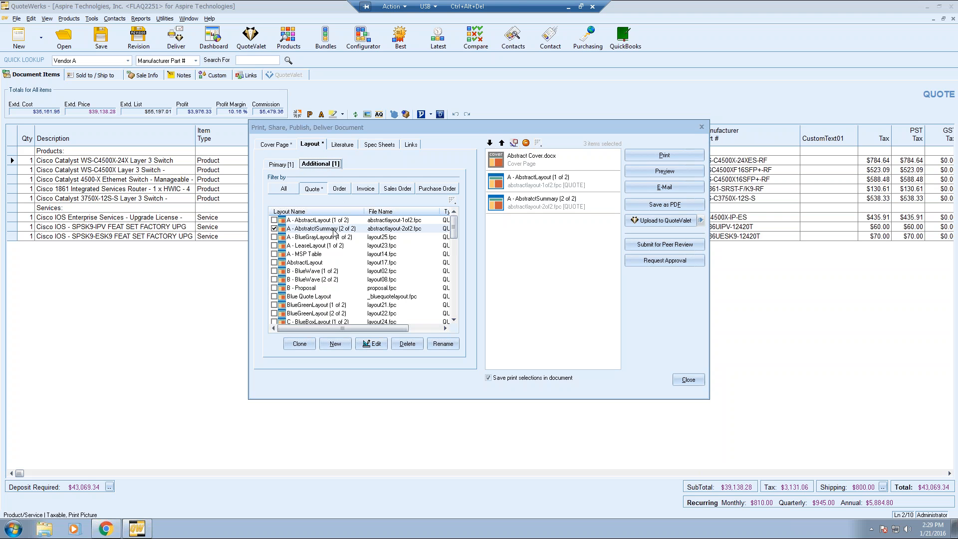
pyautogui.click(275, 229)
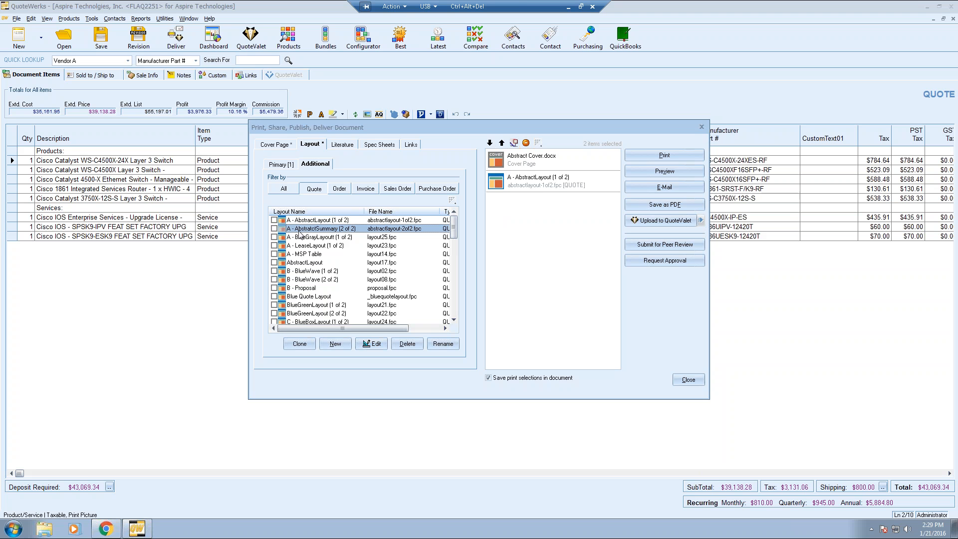
pyautogui.click(274, 228)
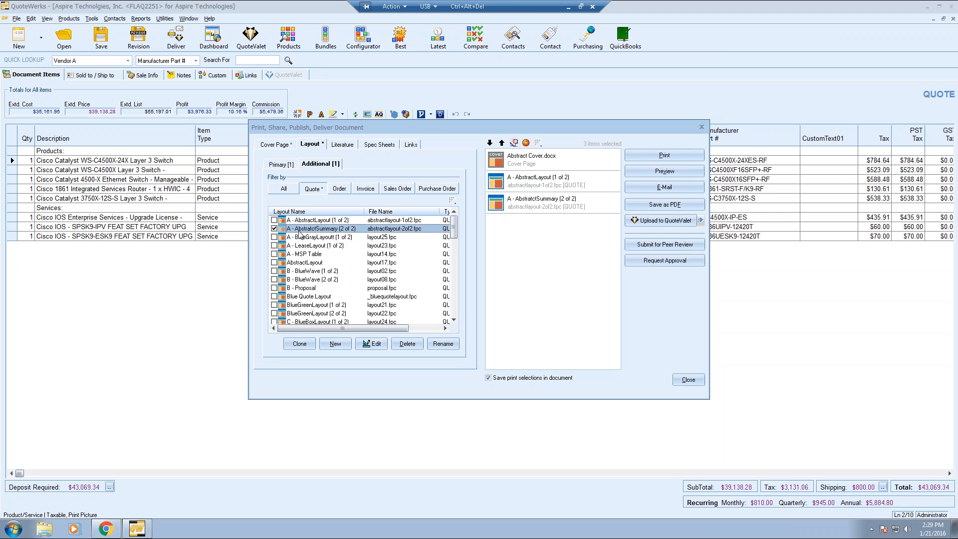
# Include the literature file Support Agreement-A.docx with the quote, and check the available spec sheets and linked resources.
pyautogui.click(342, 144)
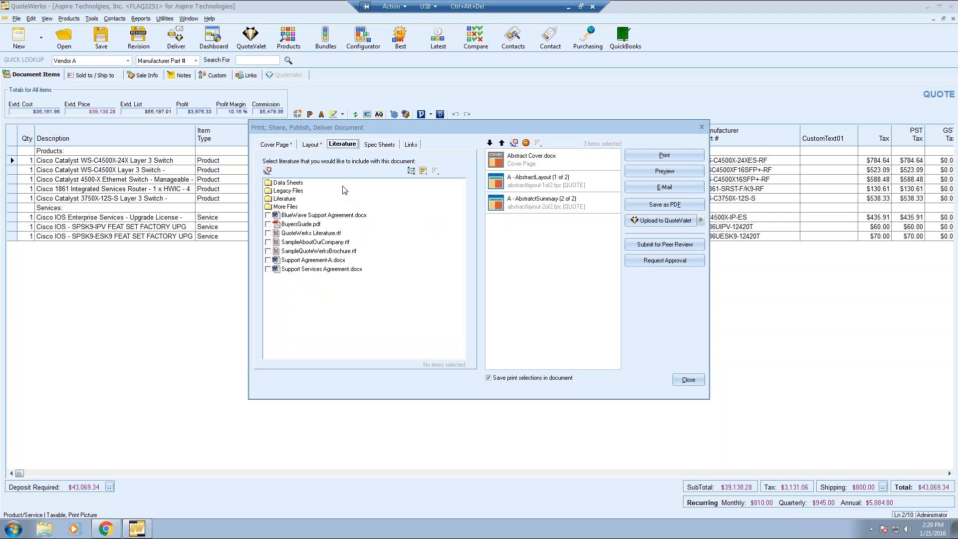
pyautogui.click(269, 260)
pyautogui.click(269, 259)
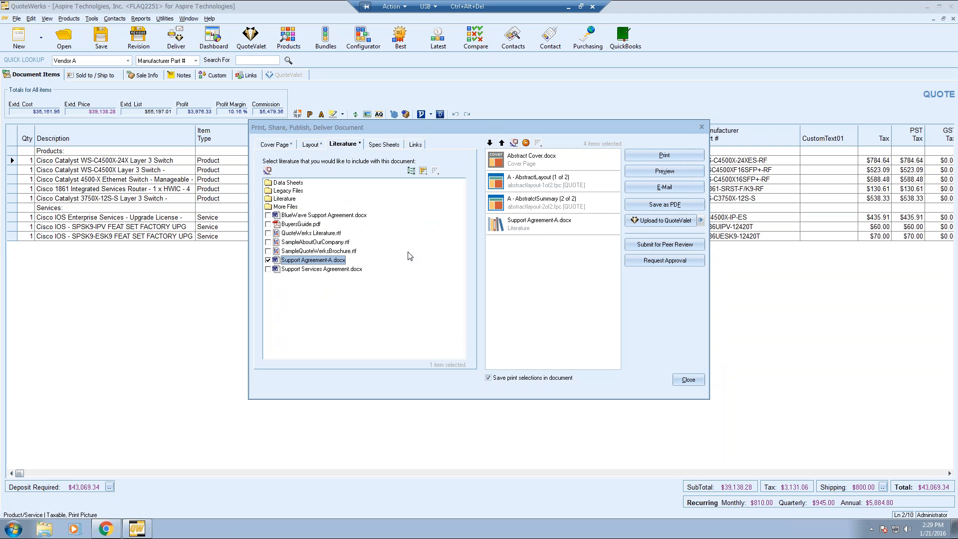
pyautogui.click(379, 147)
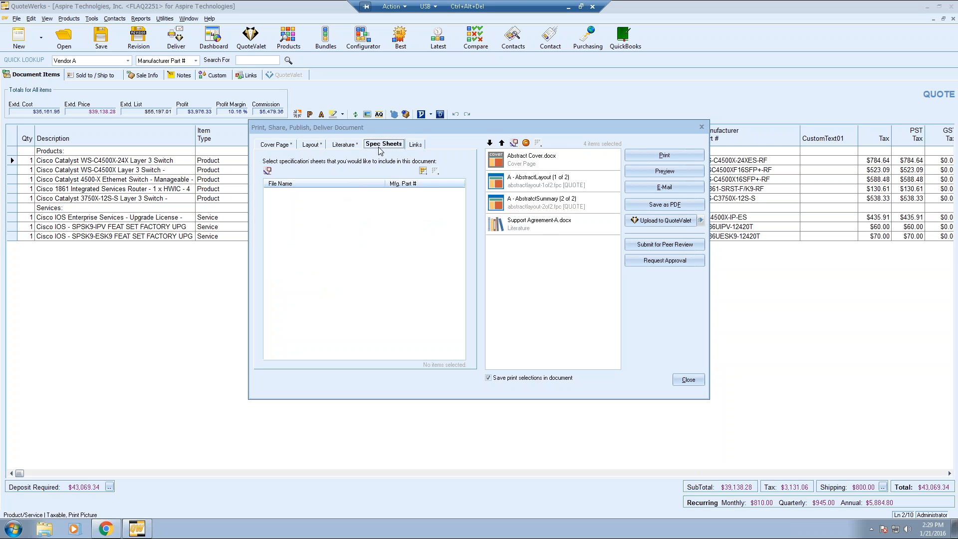
pyautogui.click(415, 149)
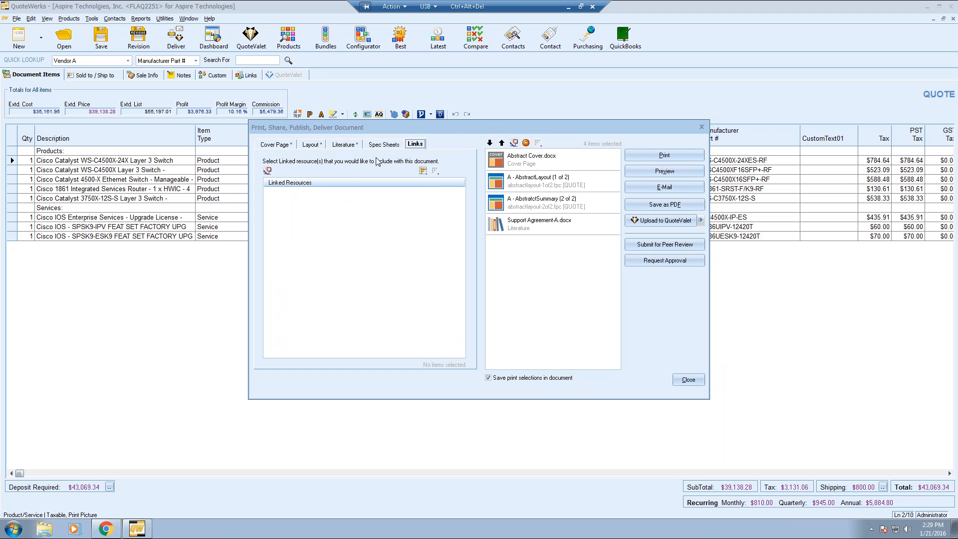
pyautogui.click(341, 145)
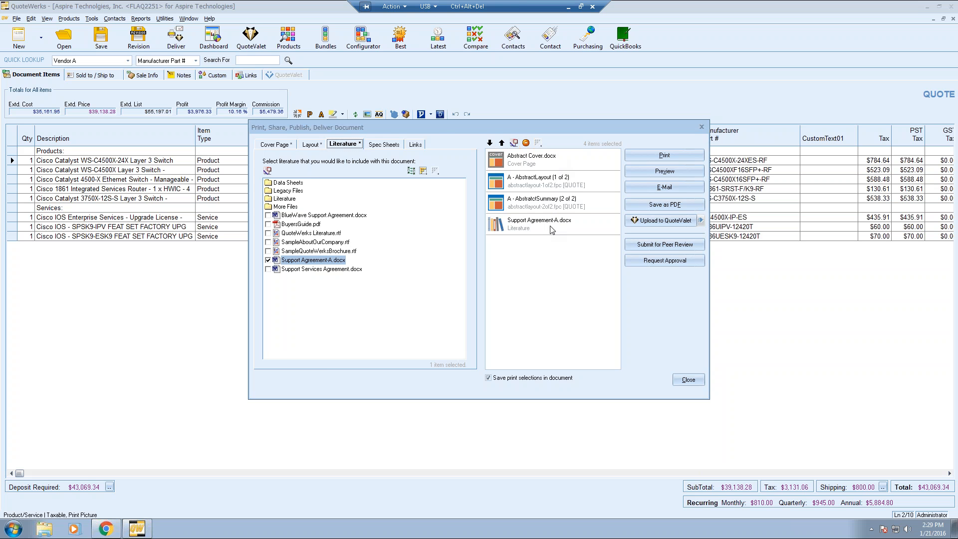
# Move Support Agreement-A.docx up in the delivery order to directly after the cover page.
pyautogui.click(527, 166)
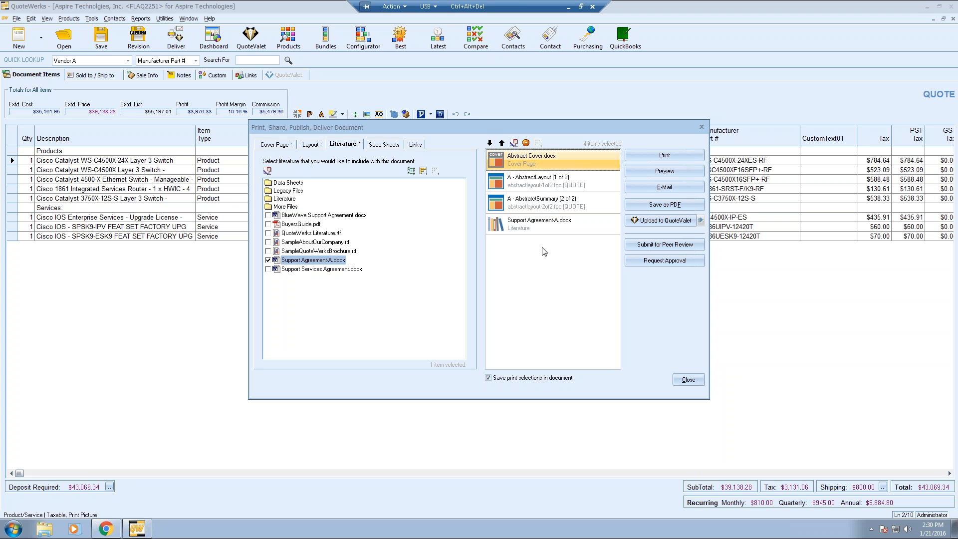
pyautogui.click(543, 226)
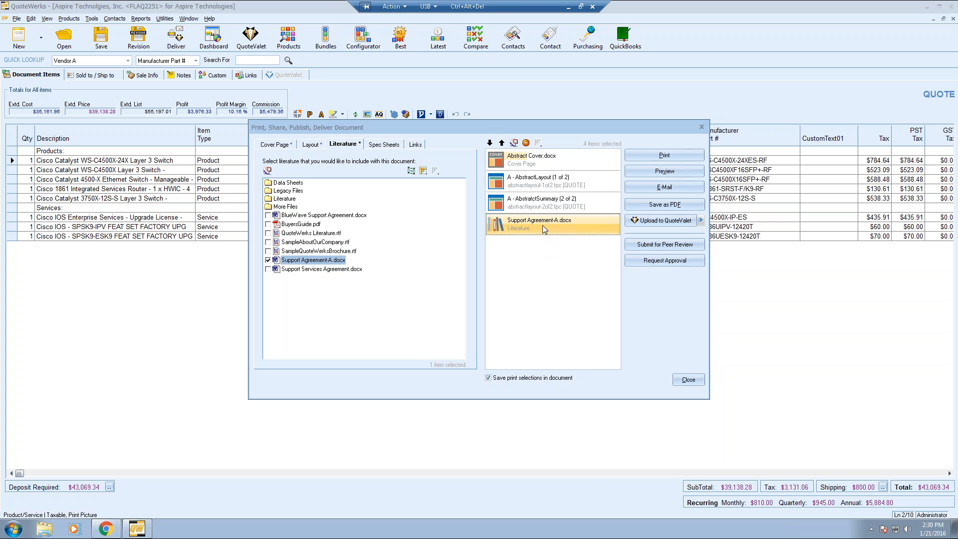
pyautogui.click(502, 144)
pyautogui.click(502, 143)
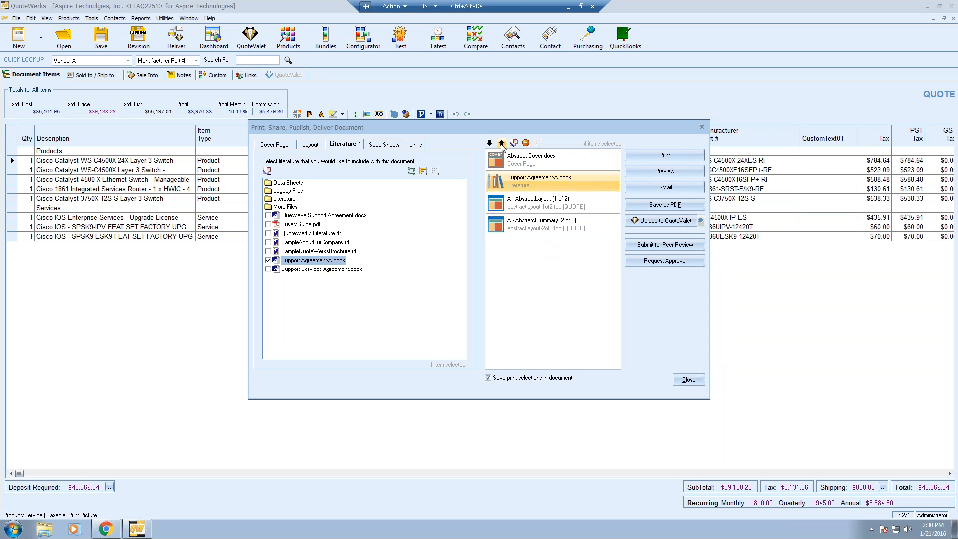
# Move Support Agreement-A.docx down to the end of the delivery order, after both quote layouts.
pyautogui.click(524, 204)
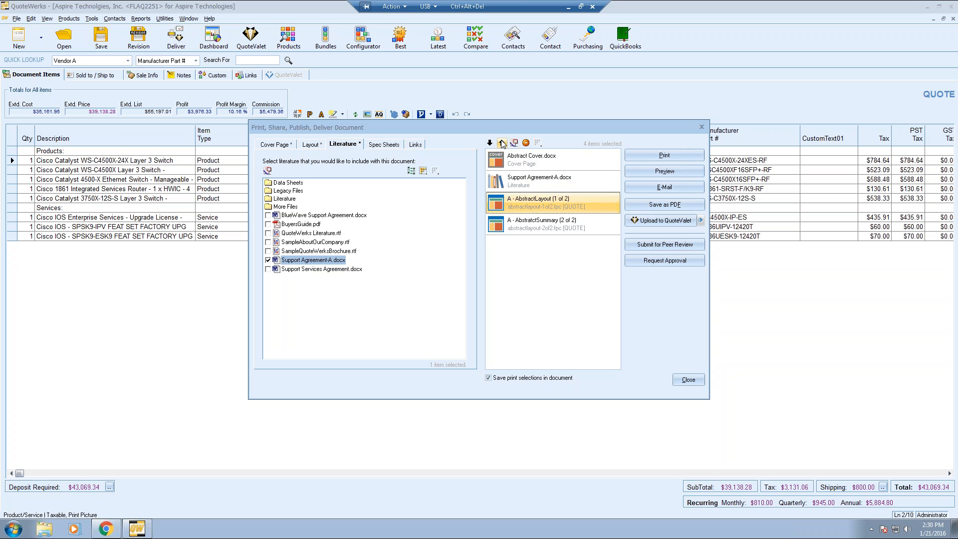
pyautogui.click(502, 143)
pyautogui.click(524, 206)
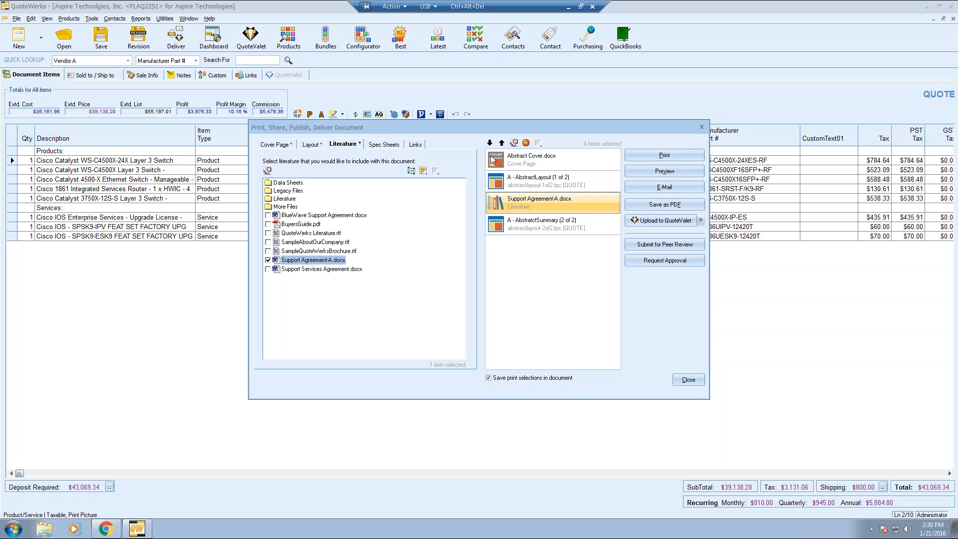
pyautogui.click(490, 144)
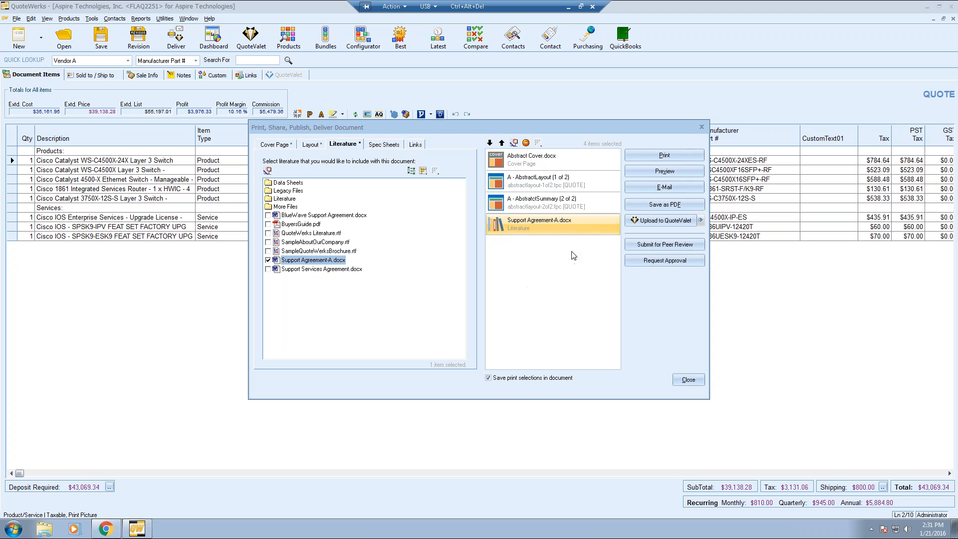
# Preview the assembled package and examine the cover page, letter, itemized quote, Solution Summary and Support Services Agreement pages.
pyautogui.click(651, 170)
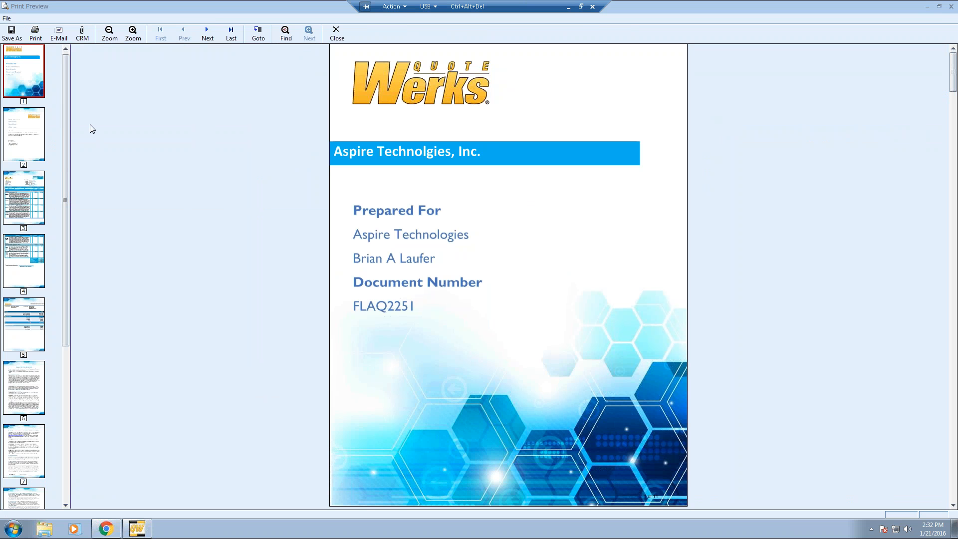
pyautogui.click(22, 133)
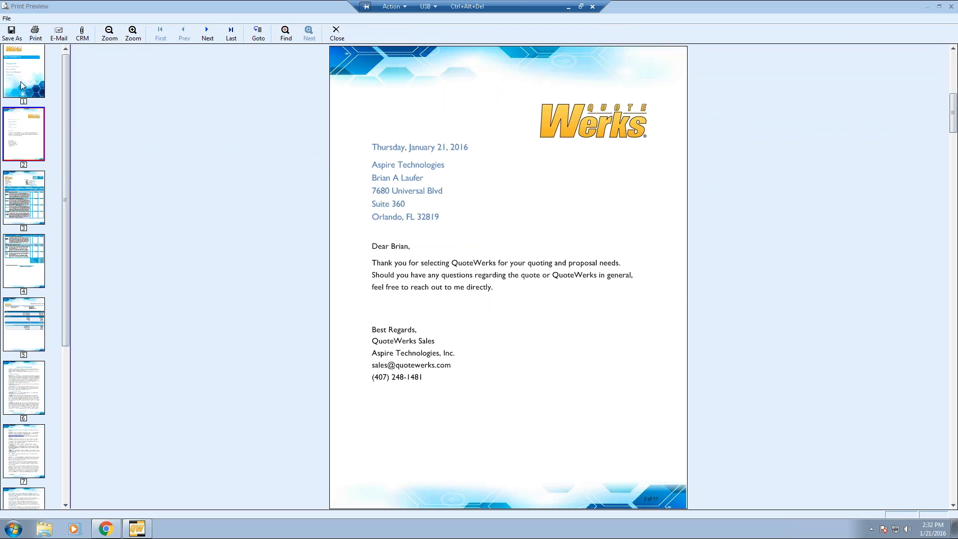
pyautogui.moveTo(67, 154); pyautogui.dragTo(64, 342)
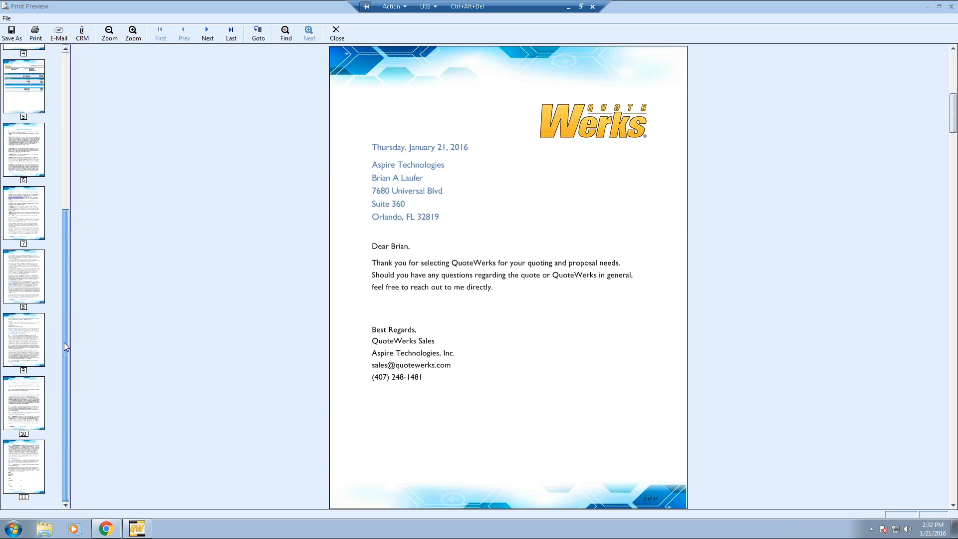
pyautogui.moveTo(67, 295); pyautogui.dragTo(67, 125)
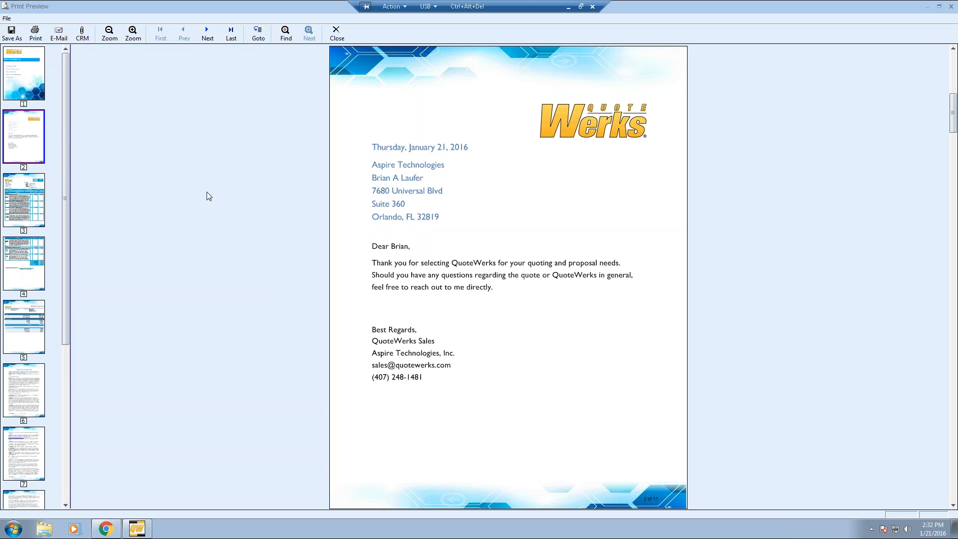
pyautogui.click(24, 190)
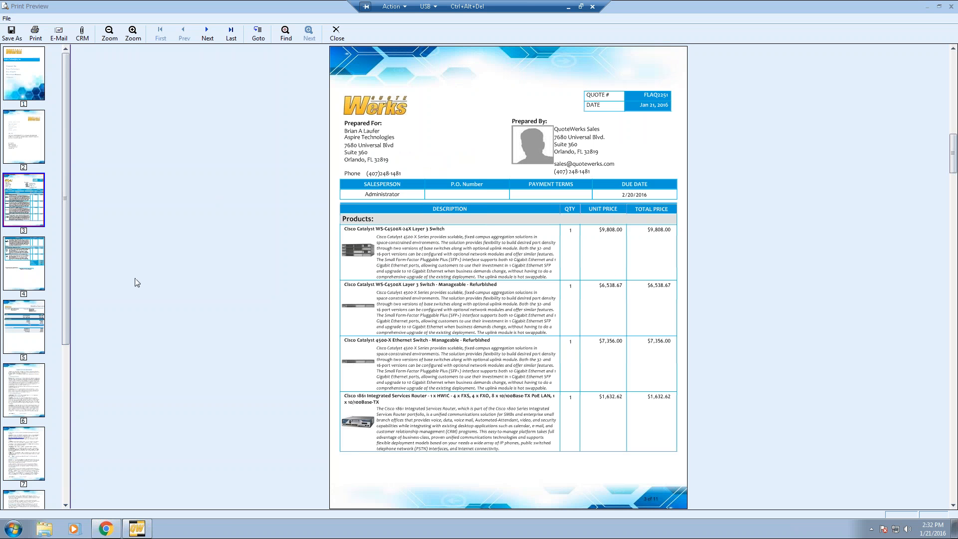
pyautogui.click(20, 316)
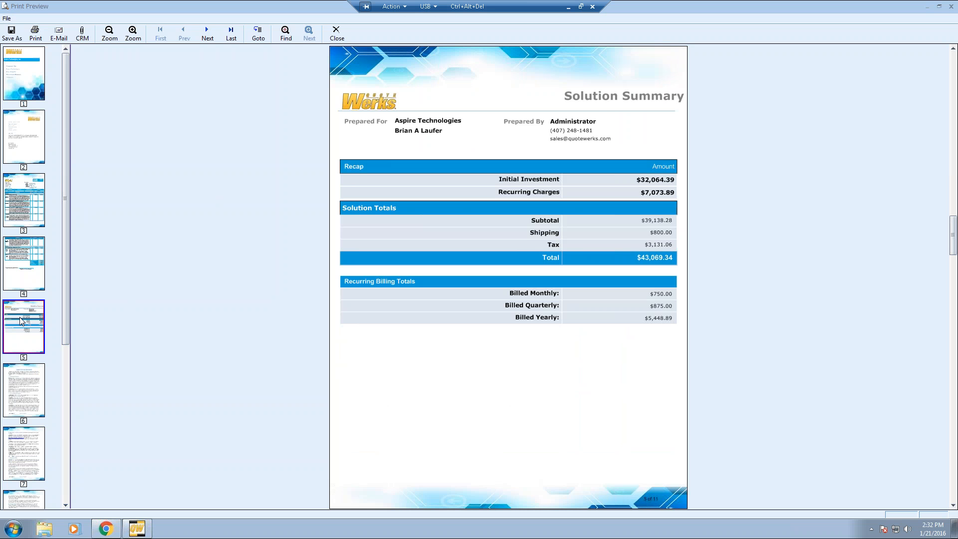
pyautogui.click(34, 198)
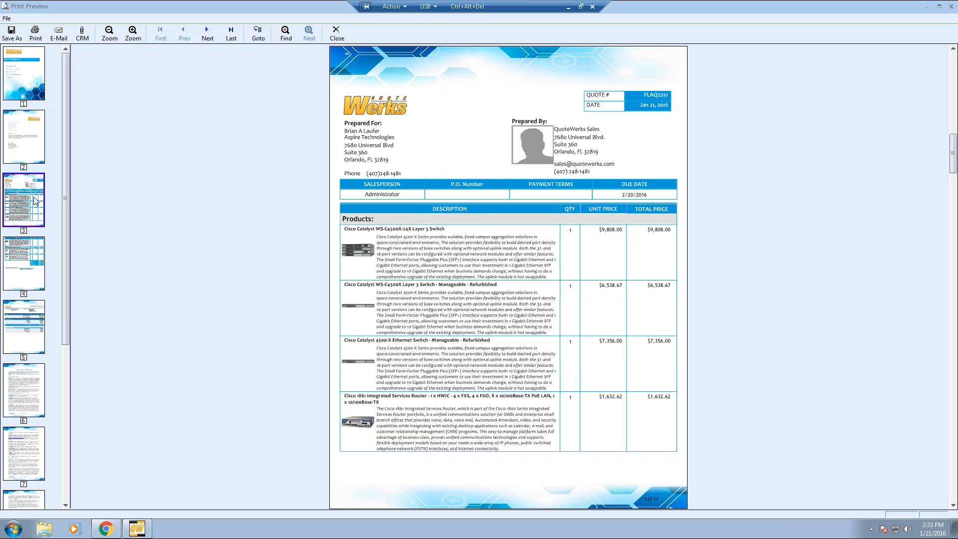
pyautogui.click(24, 337)
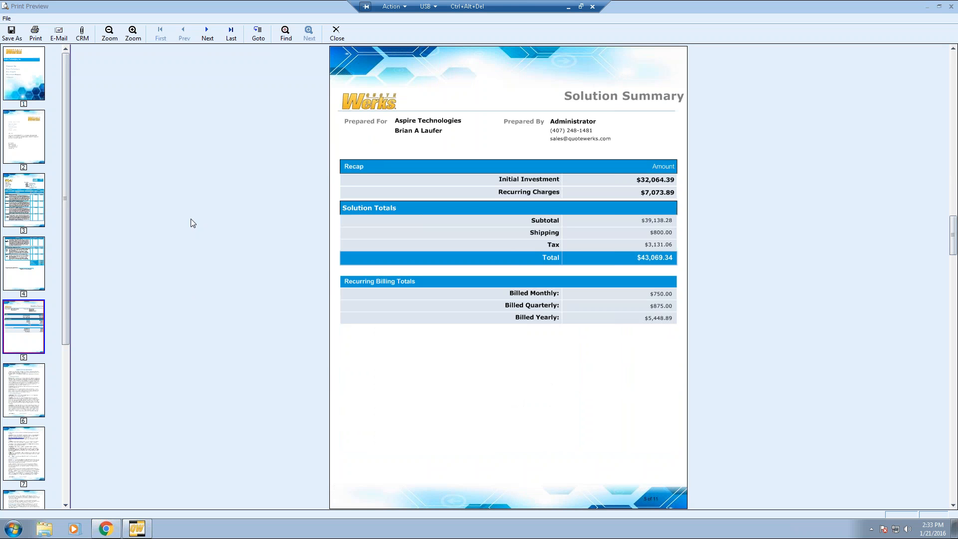
pyautogui.click(15, 381)
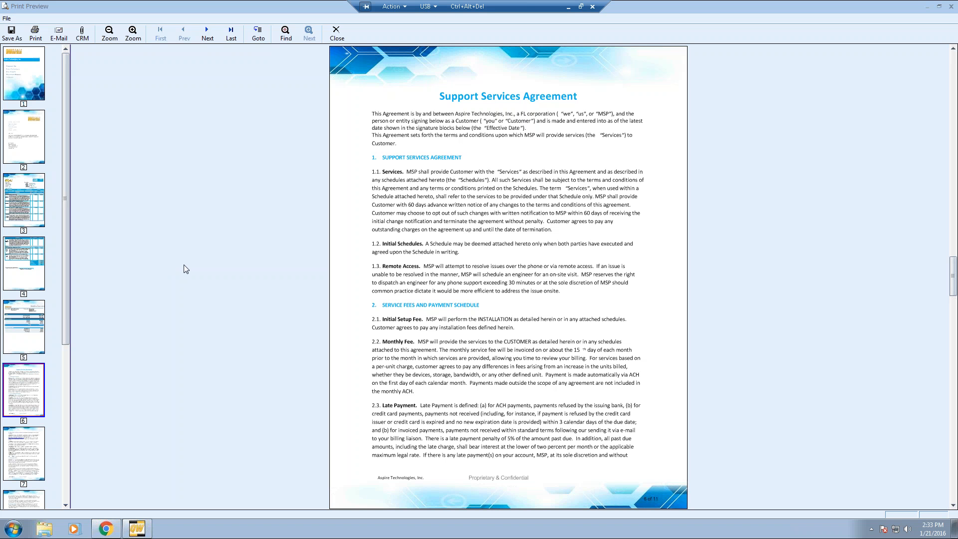
# Open an e-mail draft of the previewed package, overriding the approval requirement, check its attachment list, and close the draft and preview.
pyautogui.click(62, 37)
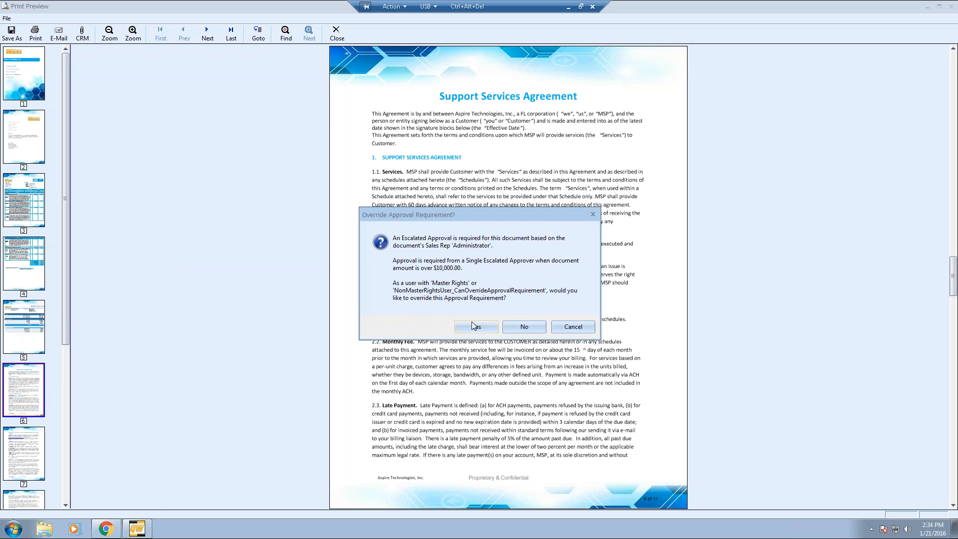
pyautogui.click(474, 326)
pyautogui.press('Return')
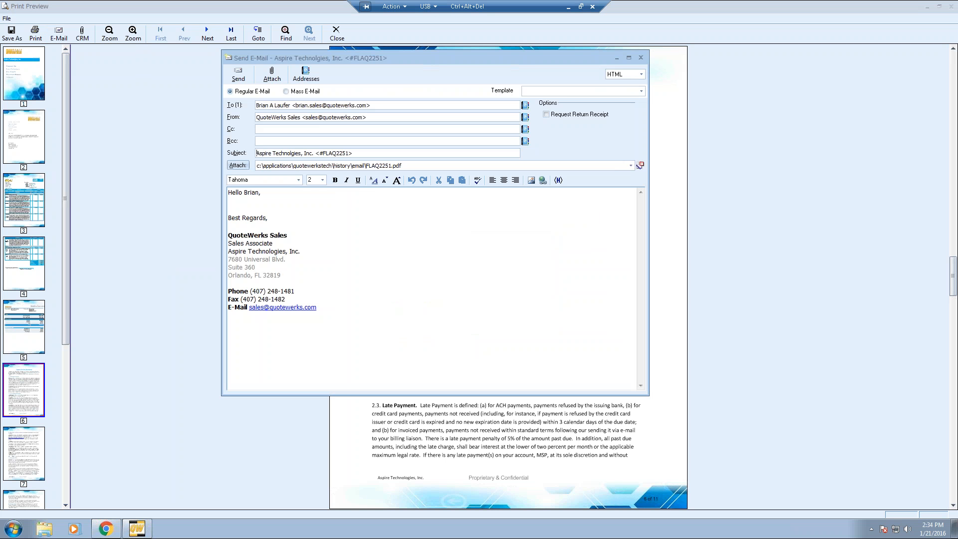
pyautogui.click(630, 165)
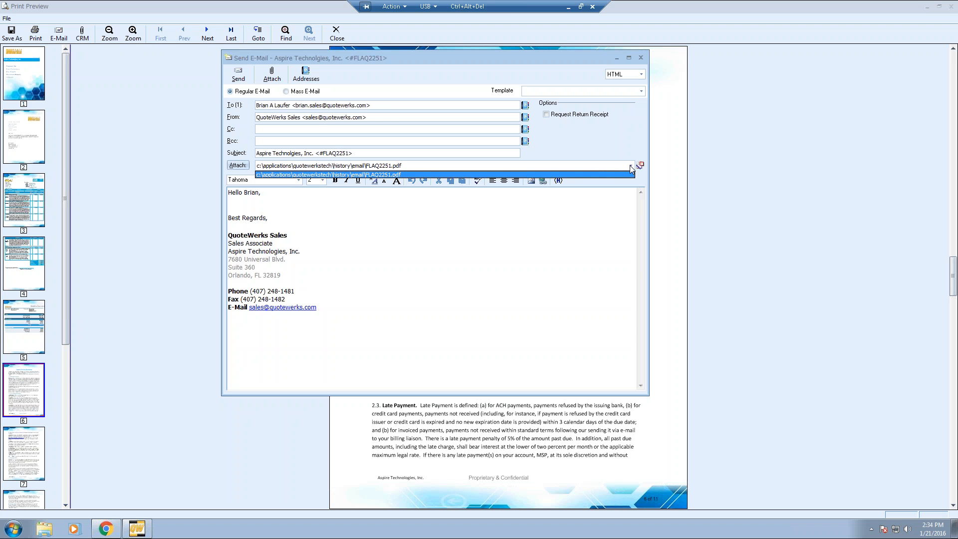
pyautogui.click(600, 145)
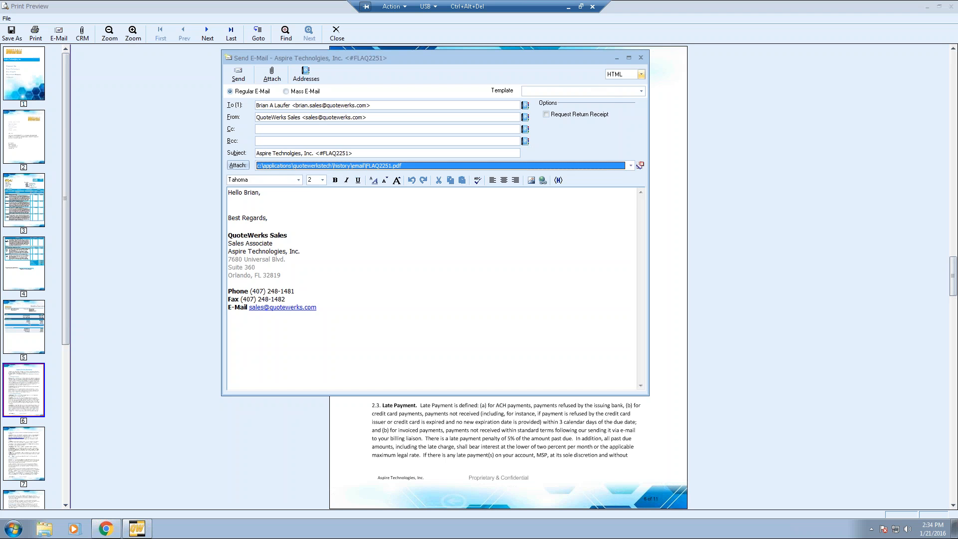
pyautogui.click(640, 58)
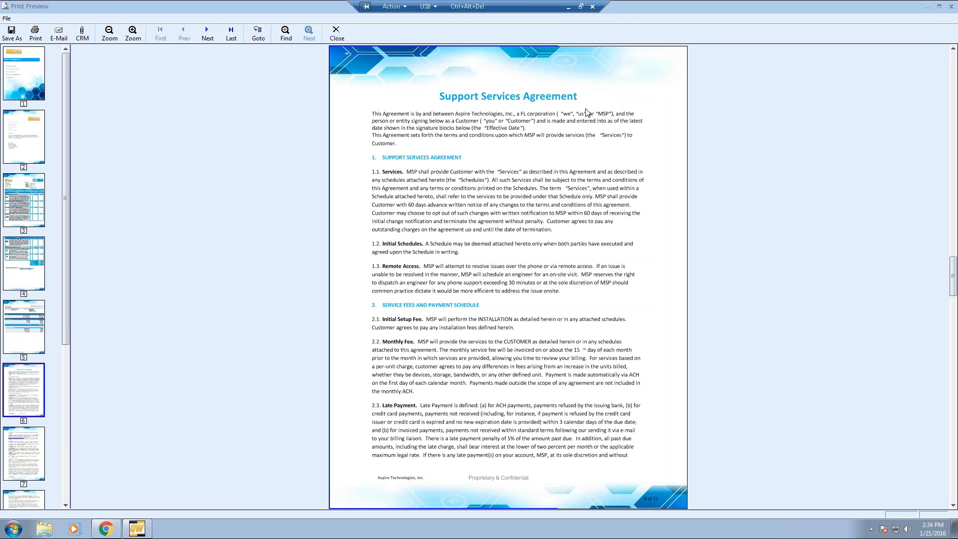
pyautogui.click(336, 35)
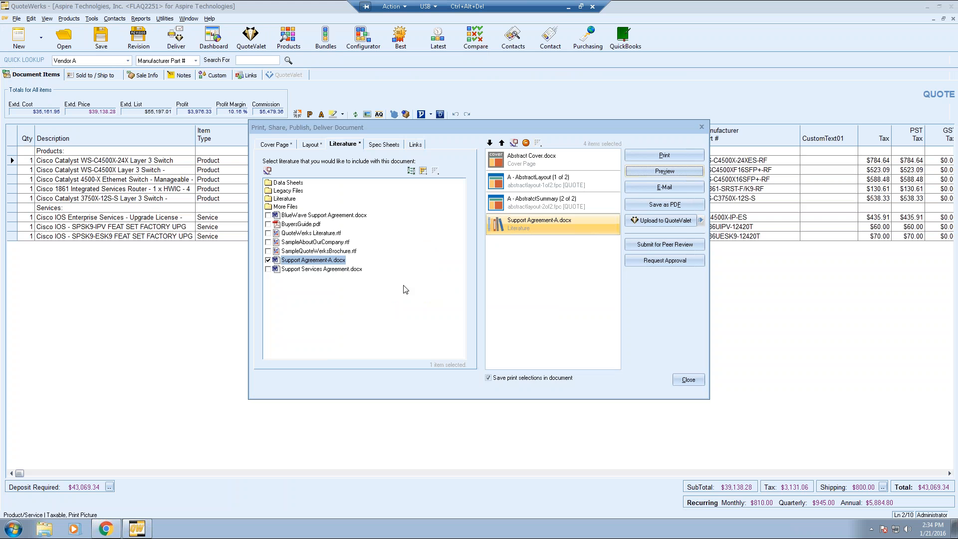
# Clear all items selected for delivery, include MSP Word Proposal as the only additional layout, and preview it.
pyautogui.click(312, 144)
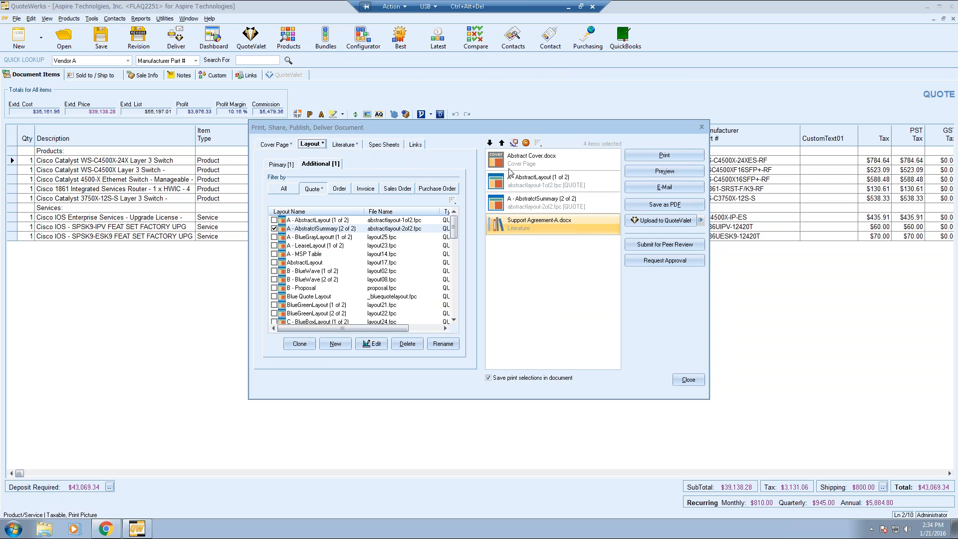
pyautogui.click(537, 143)
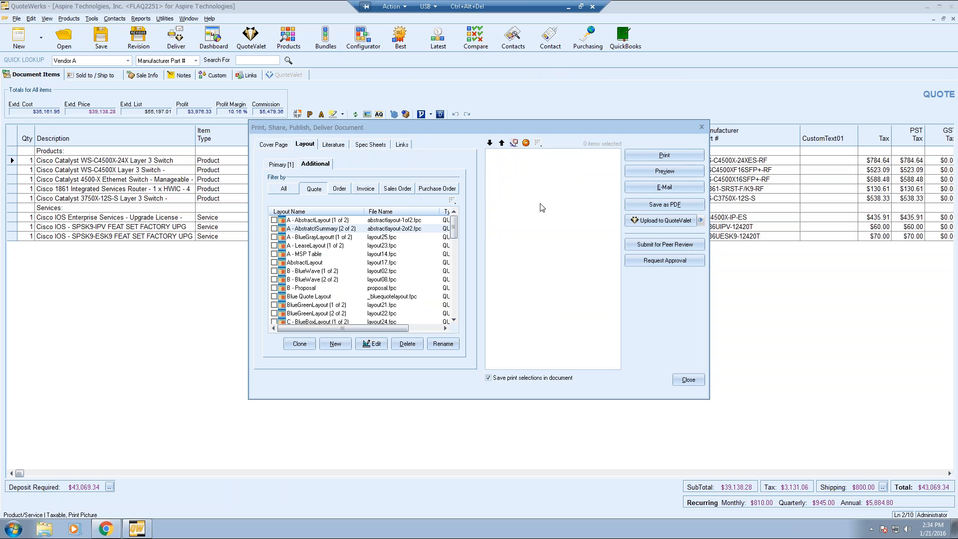
pyautogui.moveTo(457, 230); pyautogui.dragTo(454, 260)
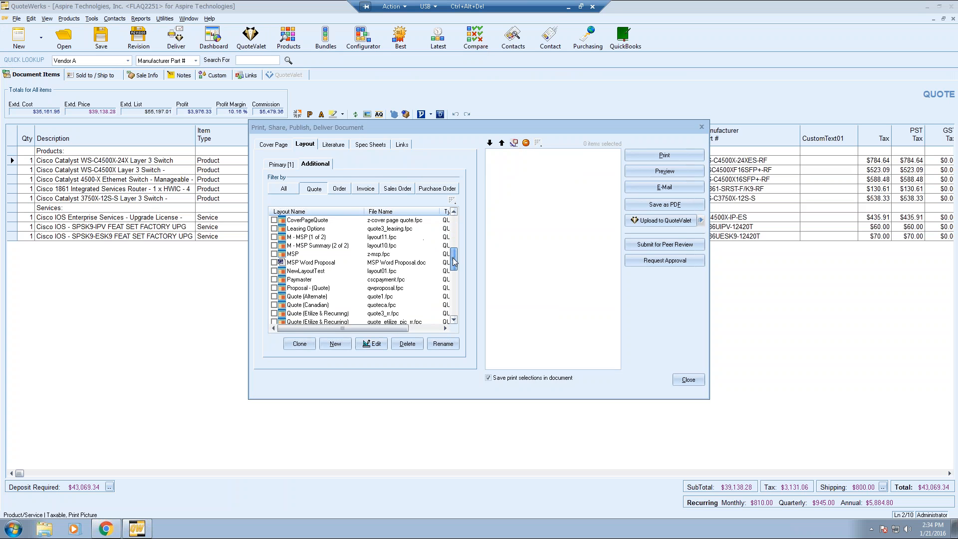
pyautogui.click(326, 263)
pyautogui.click(274, 262)
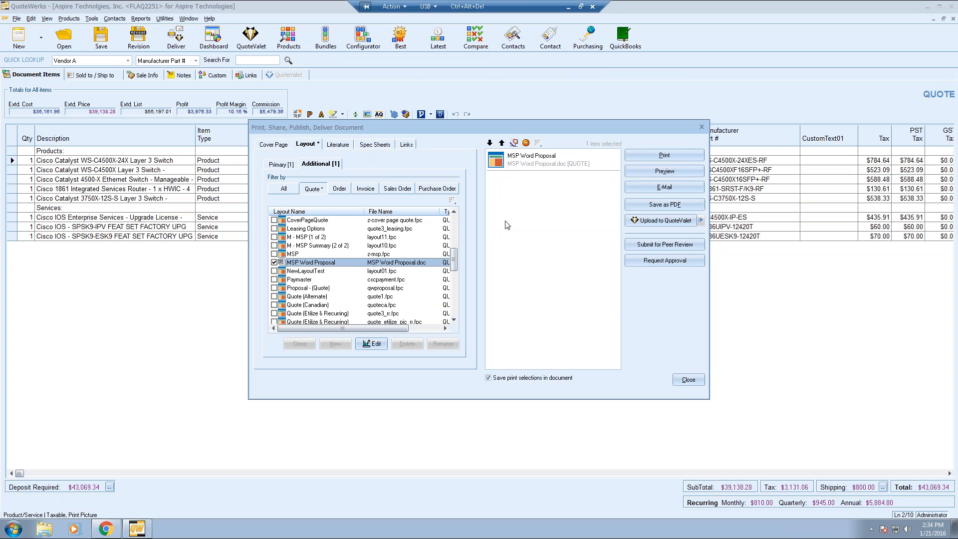
pyautogui.click(658, 171)
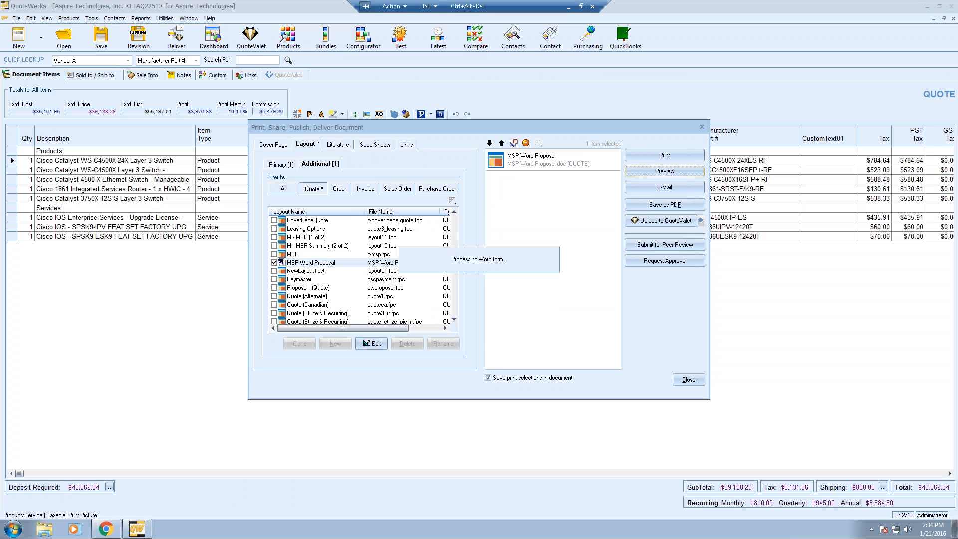
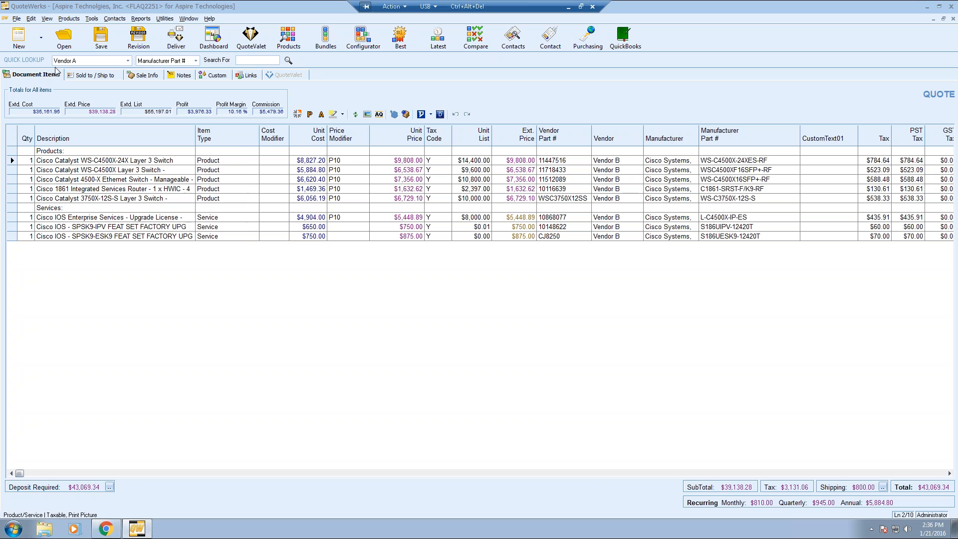
# Check the Dell Premier Punchout credentials, URL override and item requisition field in the real-time setup options.
pyautogui.click(92, 19)
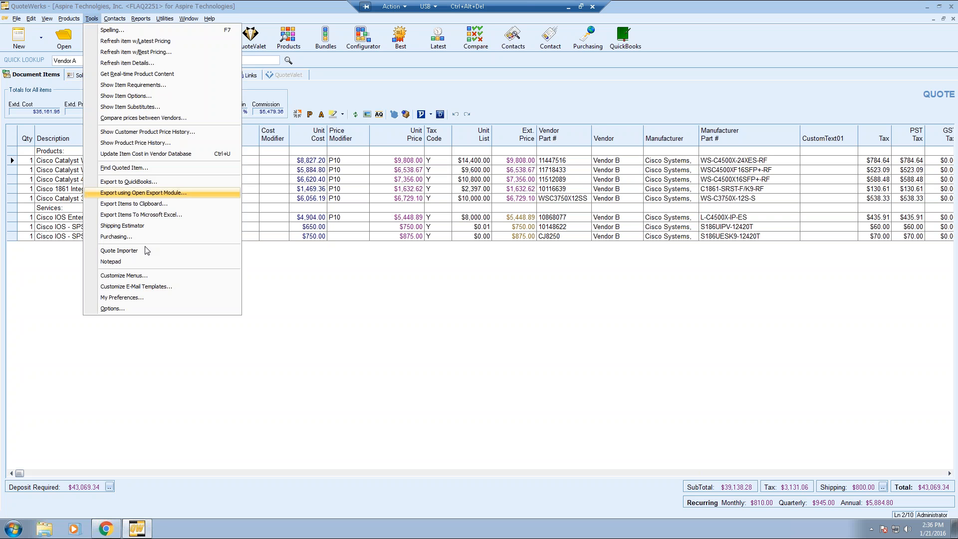
pyautogui.click(153, 310)
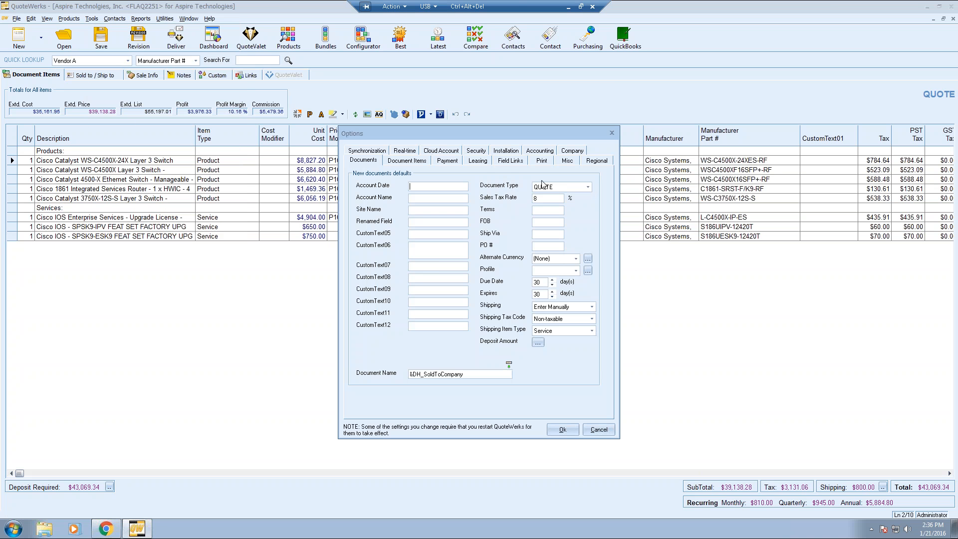
pyautogui.click(410, 154)
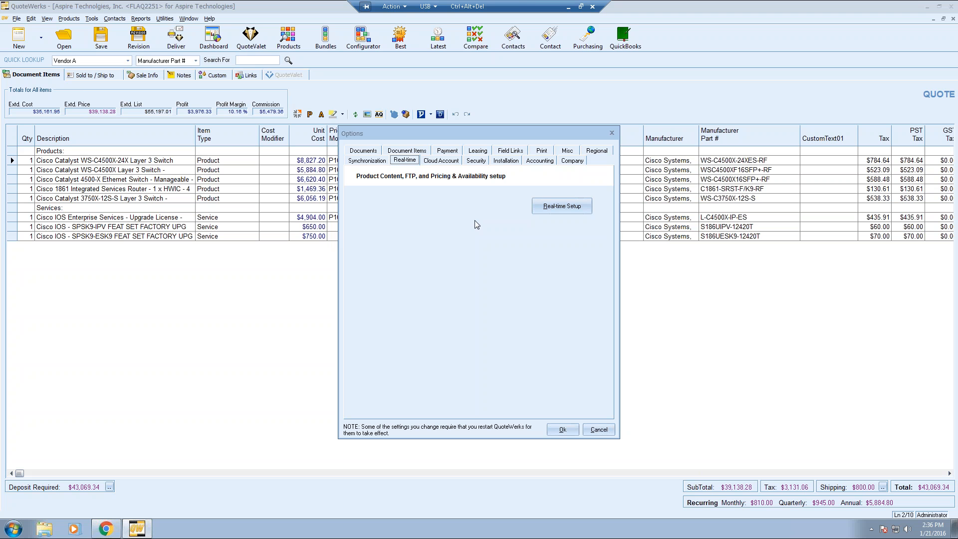
pyautogui.click(557, 208)
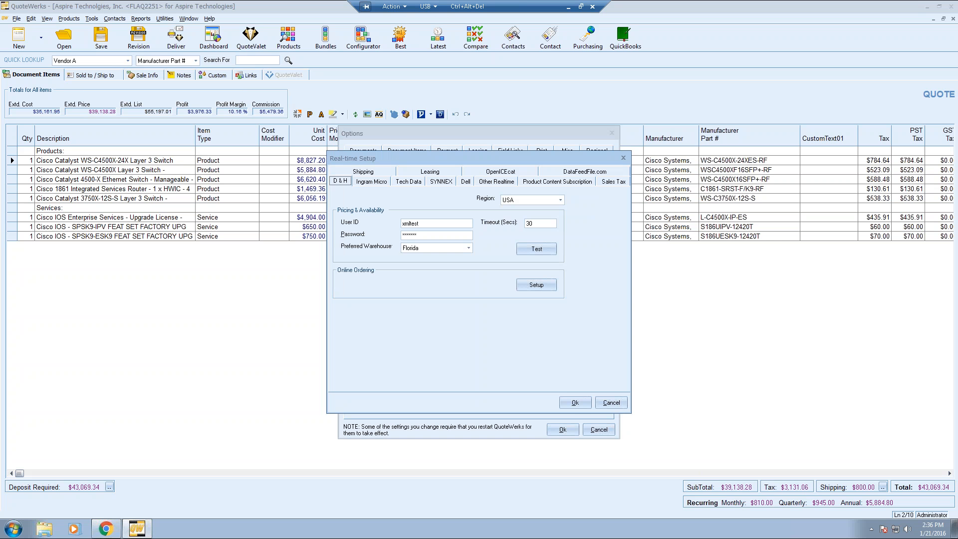
pyautogui.click(464, 184)
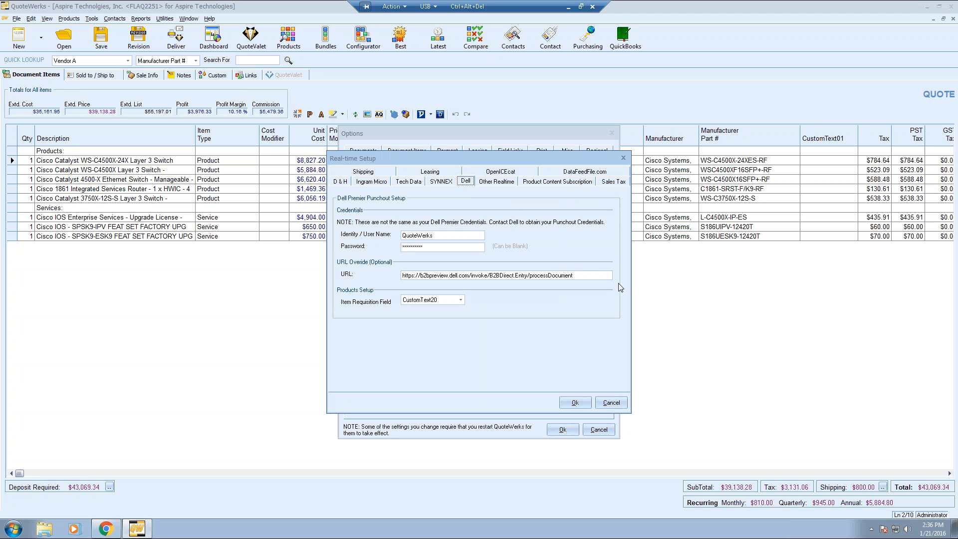
pyautogui.click(609, 403)
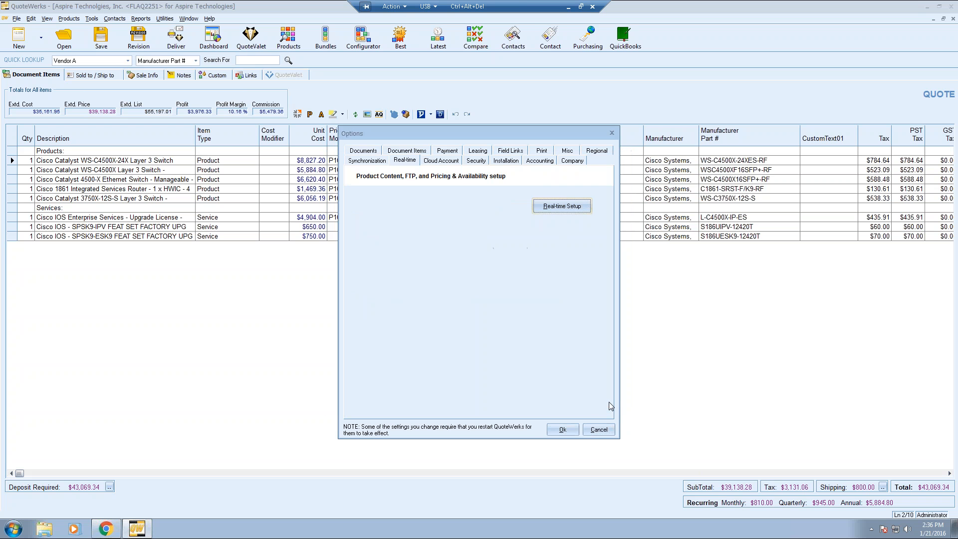
pyautogui.click(555, 431)
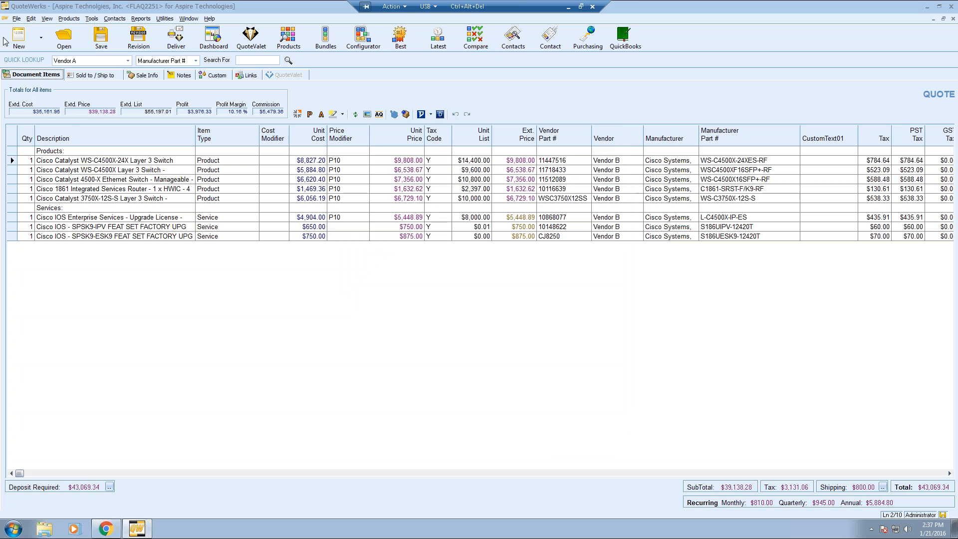
# Create a new quote and open the Dell Premier website from the Dell Premier order requisition import.
pyautogui.click(19, 37)
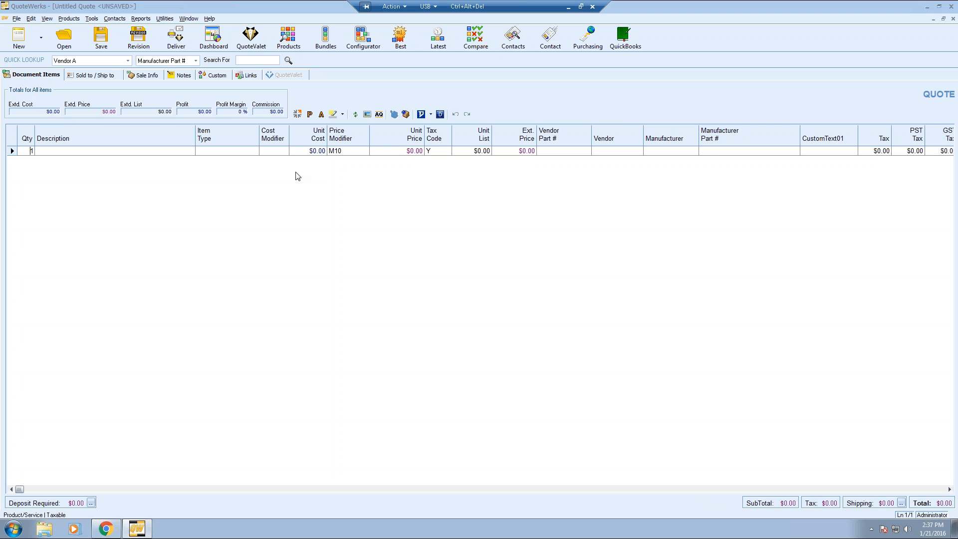
pyautogui.click(442, 119)
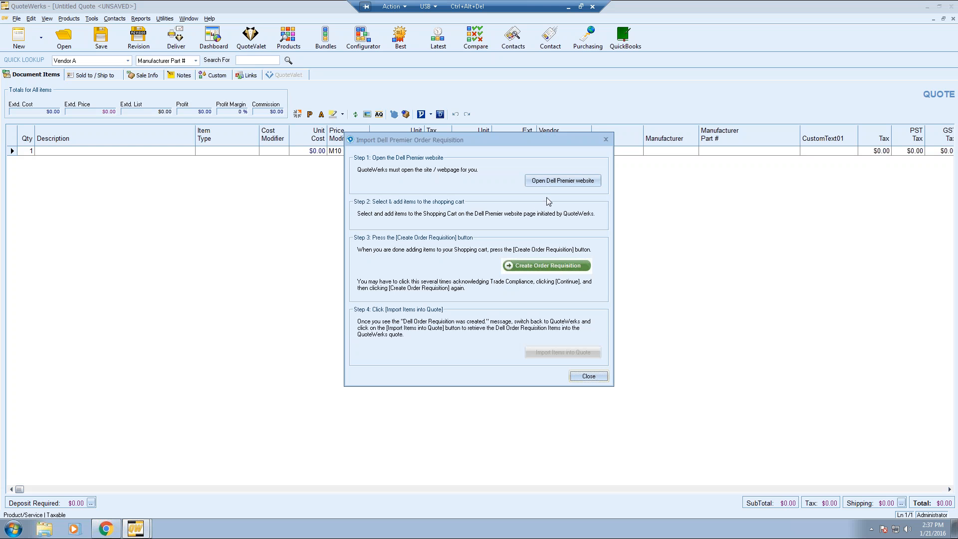
pyautogui.click(578, 184)
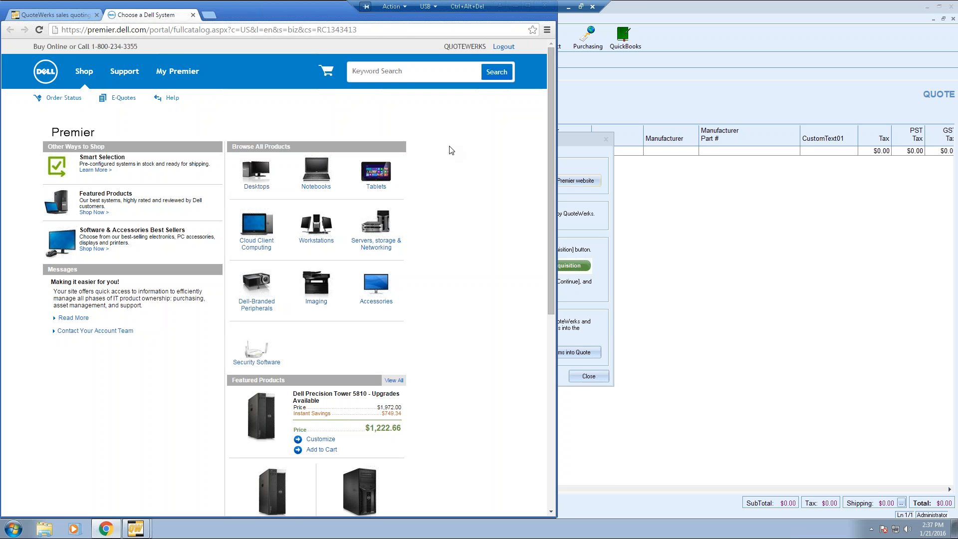
pyautogui.scroll(-3, 468, 232)
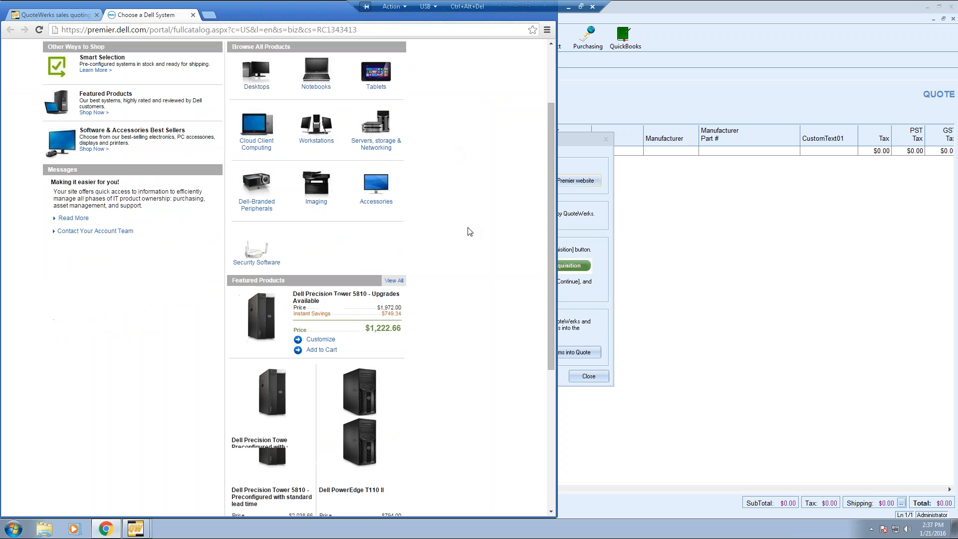
# Add the Dell Precision Tower 5810 and the Latitude E6540 from the featured products to the shopping cart.
pyautogui.scroll(-1, 466, 258)
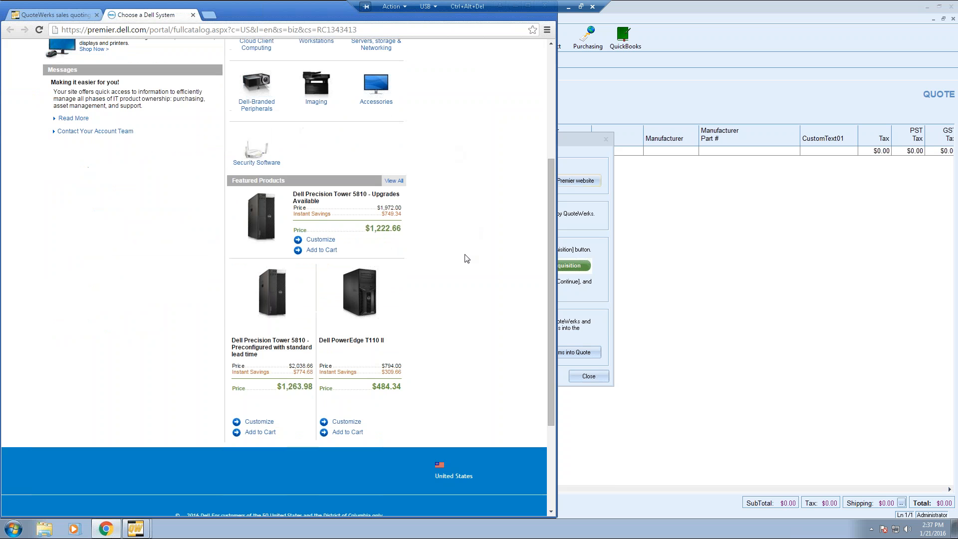
pyautogui.click(318, 251)
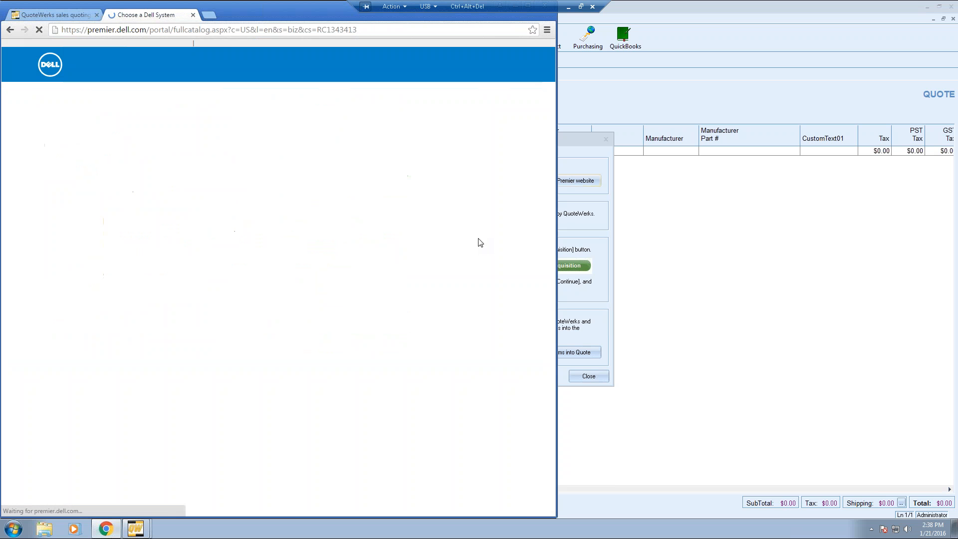
pyautogui.scroll(-3, 453, 273)
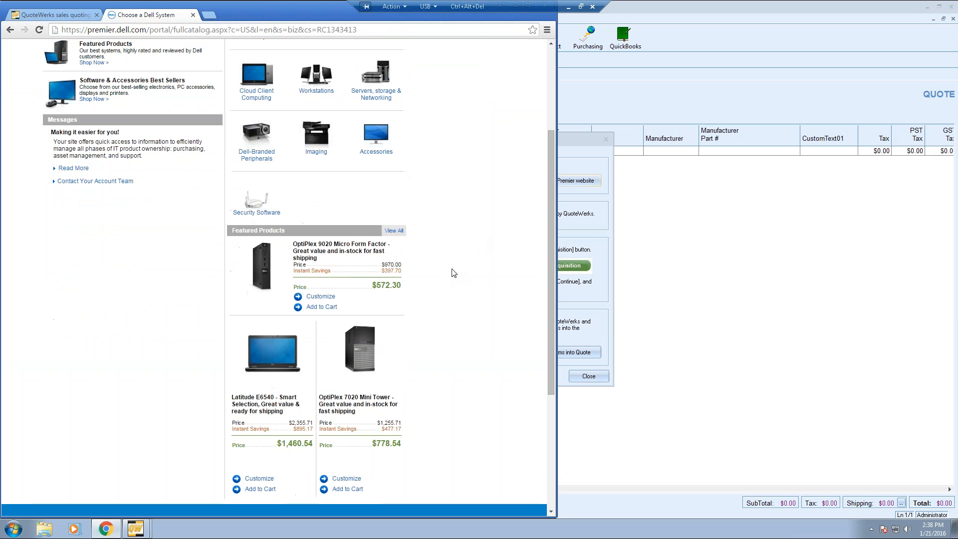
pyautogui.click(258, 490)
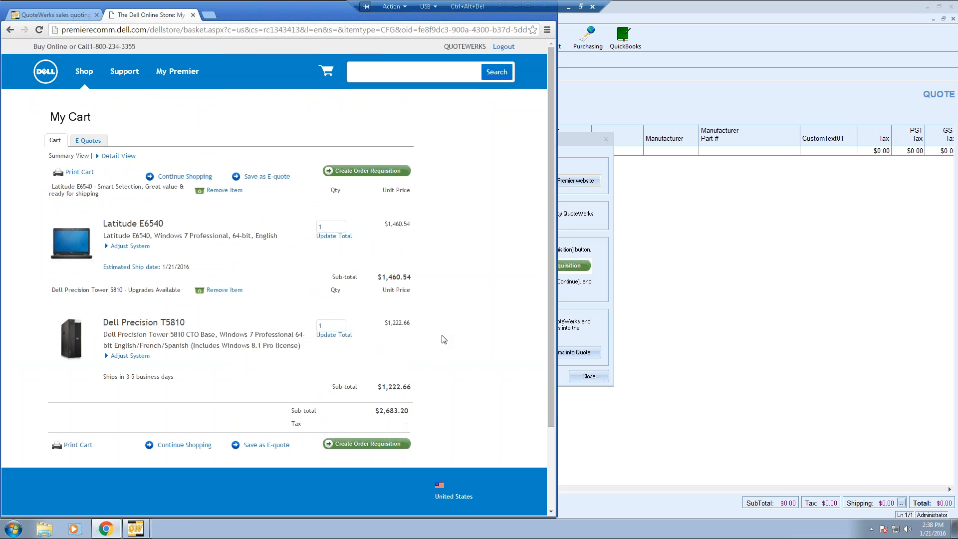
# Start an order requisition from the cart with 2nd Business Day Delivery and declare that the order will not be exported outside the United States.
pyautogui.click(373, 174)
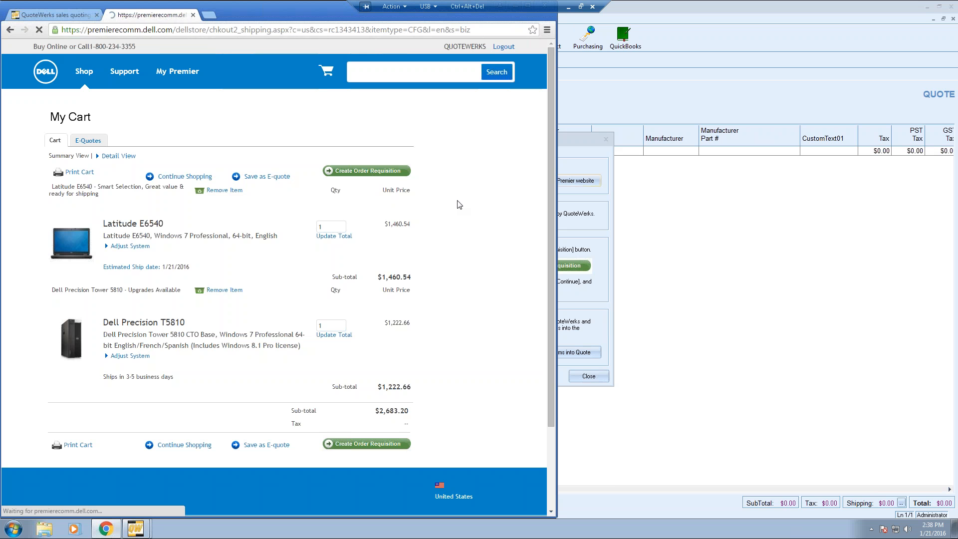
pyautogui.click(587, 229)
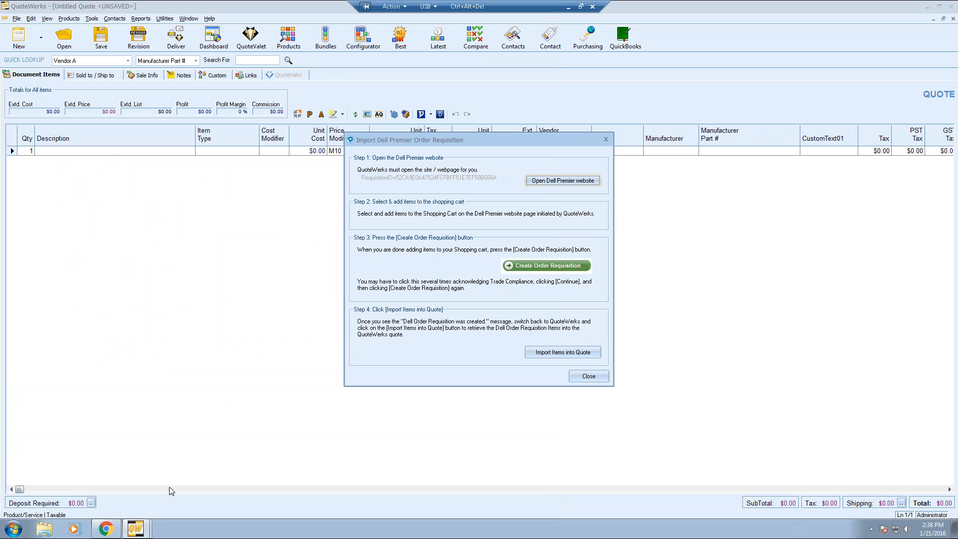
pyautogui.click(105, 528)
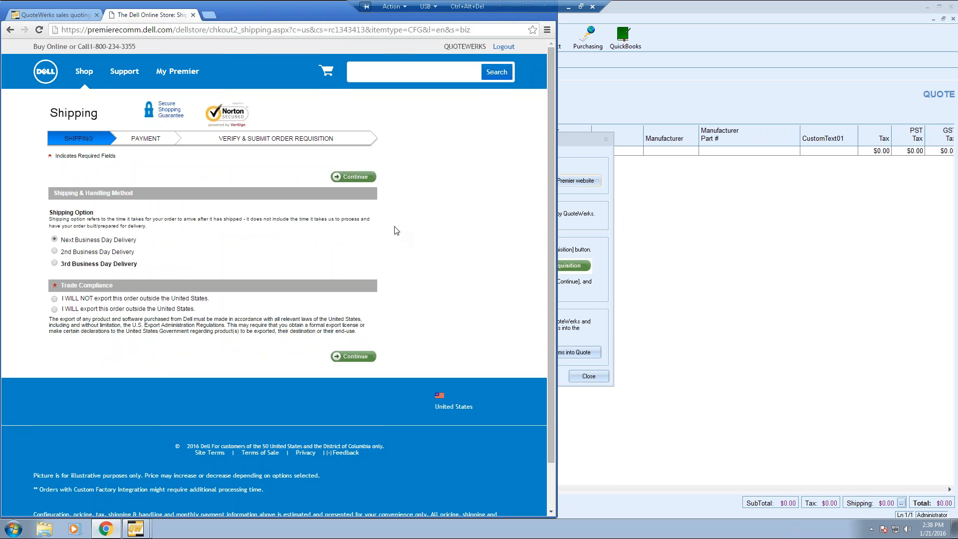
pyautogui.click(54, 251)
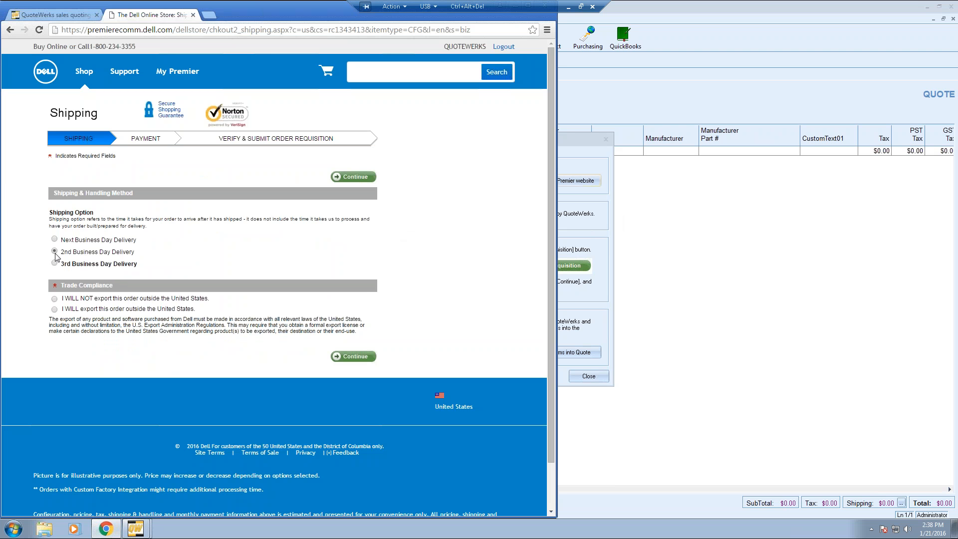
pyautogui.click(54, 298)
pyautogui.click(354, 178)
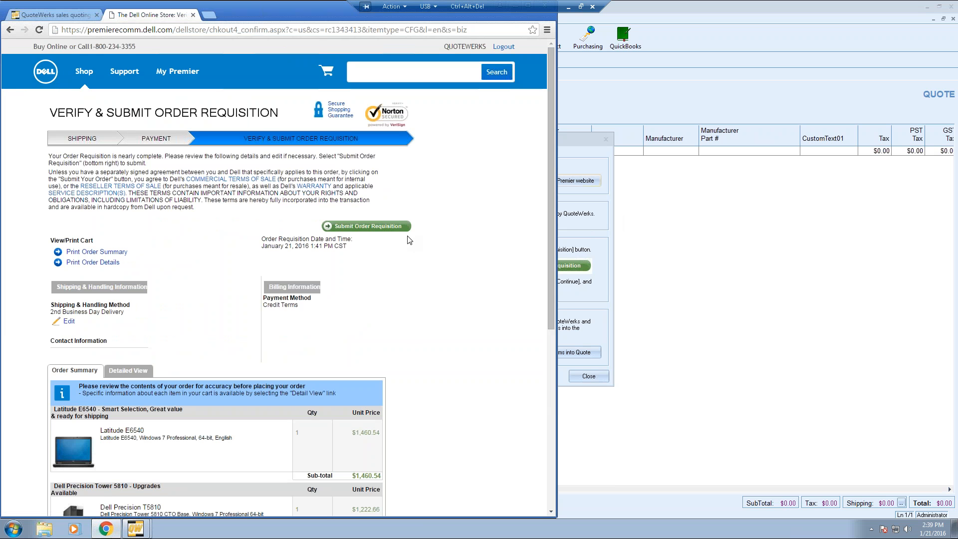
# Review the requisition's order summary and submit the order requisition.
pyautogui.scroll(-5, 473, 229)
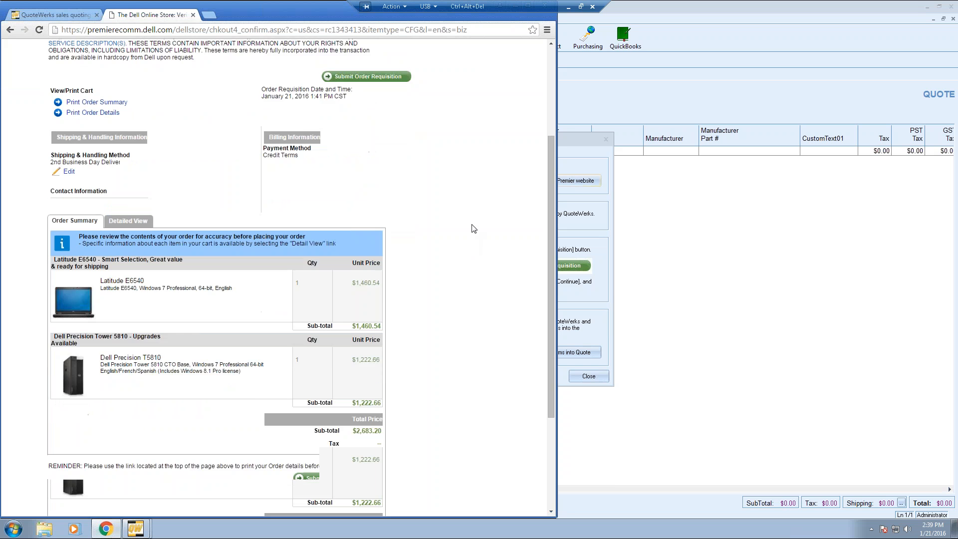
pyautogui.scroll(1, 473, 229)
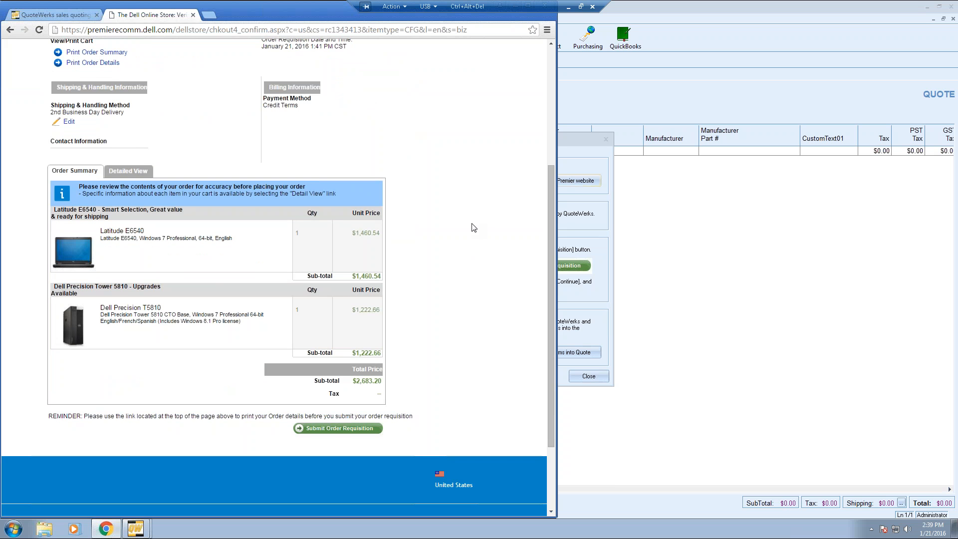
pyautogui.scroll(2, 473, 228)
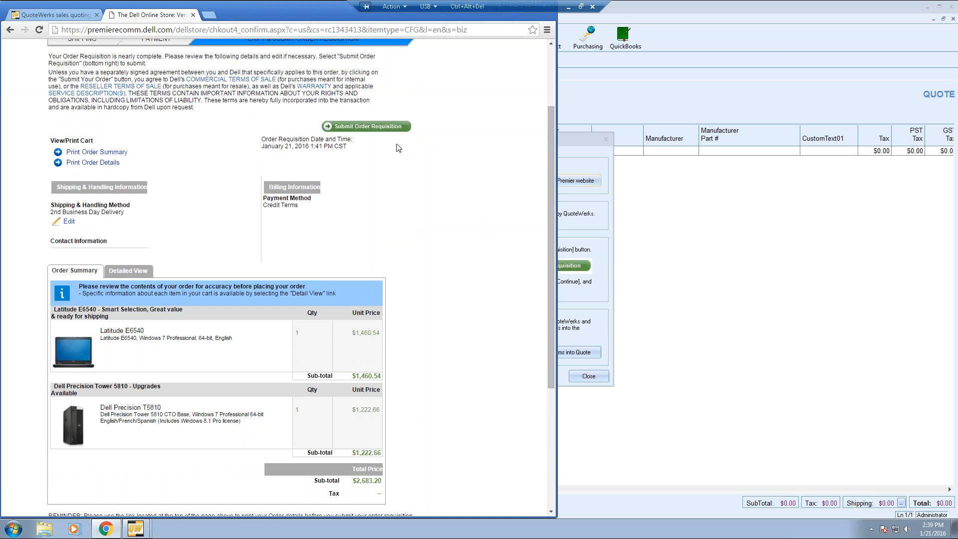
pyautogui.click(374, 128)
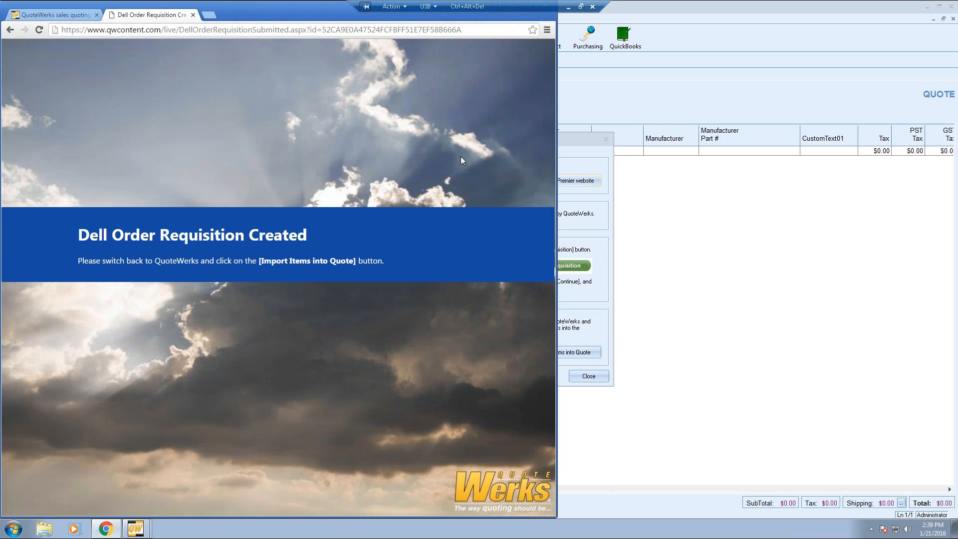
# Switch to QuoteWerks, import the Dell requisition items into the quote, and close the import dialog.
pyautogui.click(591, 220)
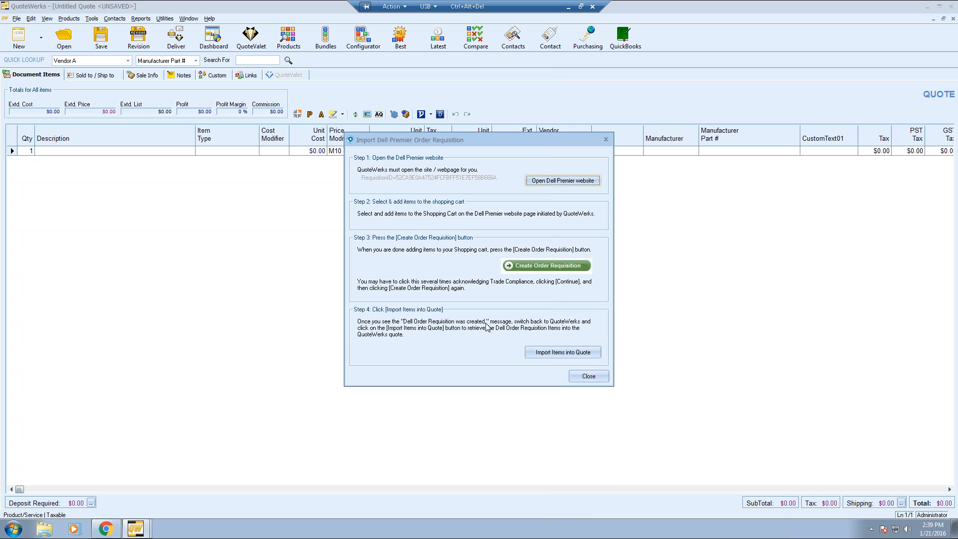
pyautogui.click(537, 352)
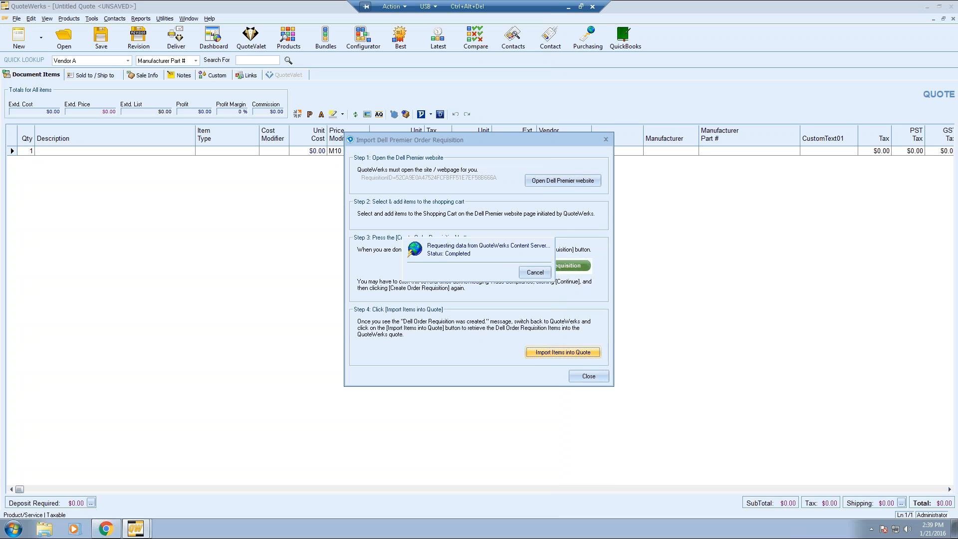
pyautogui.click(489, 306)
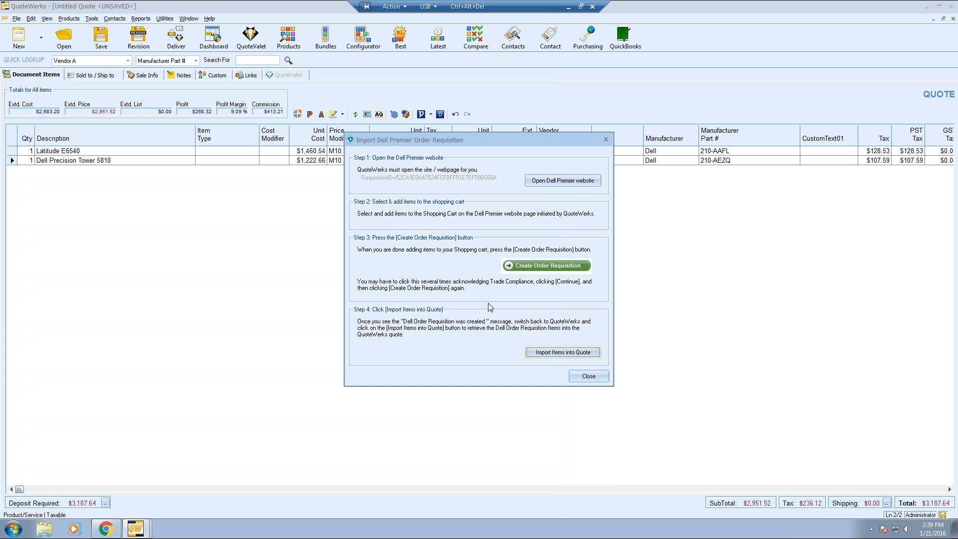
pyautogui.click(587, 377)
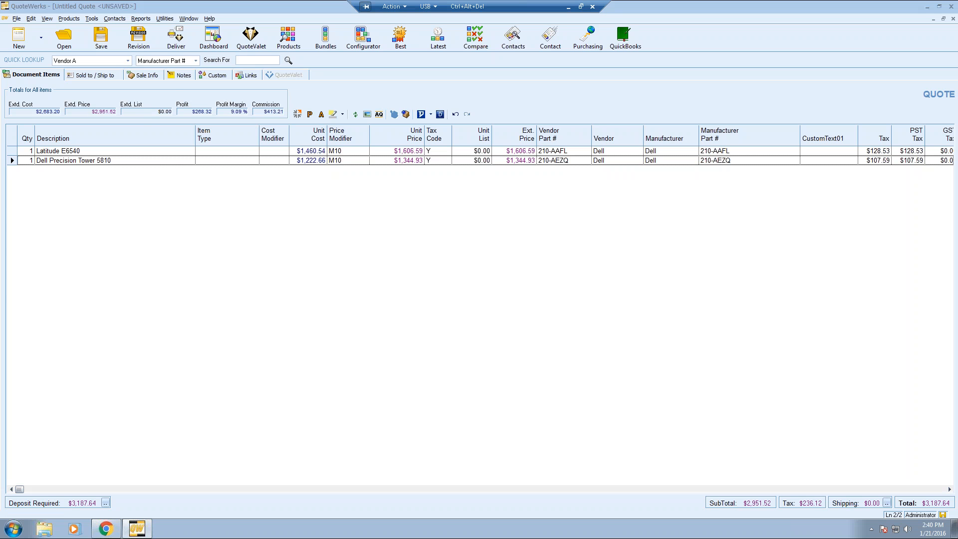
# Look up the Aspire Technolgies, Inc. president and use that contact for the sold-to, ship-to and bill-to details.
pyautogui.click(104, 75)
pyautogui.click(127, 106)
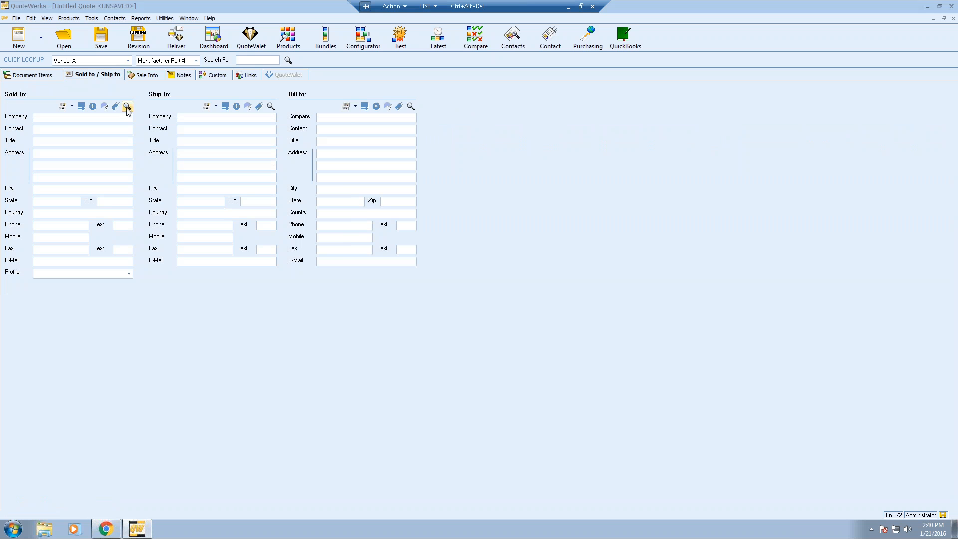
pyautogui.click(406, 219)
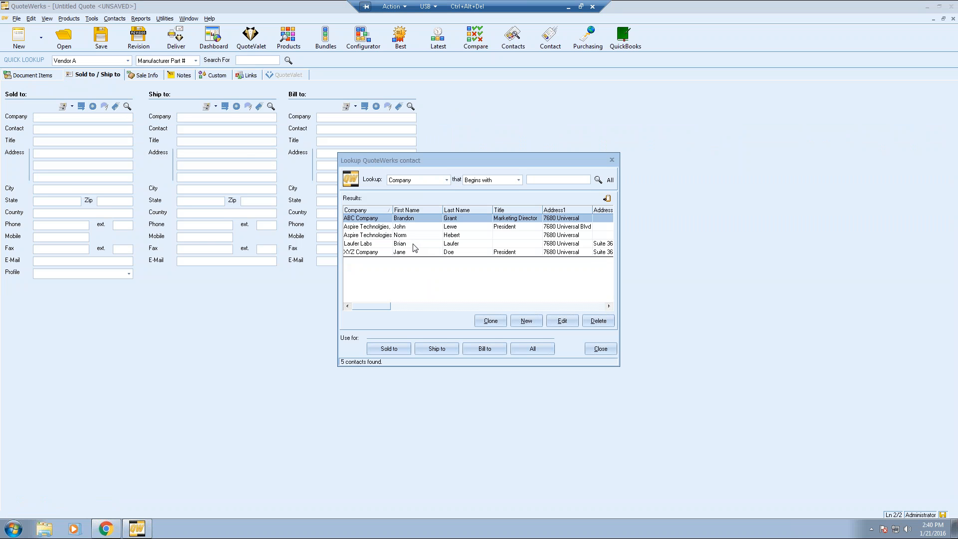
pyautogui.click(408, 228)
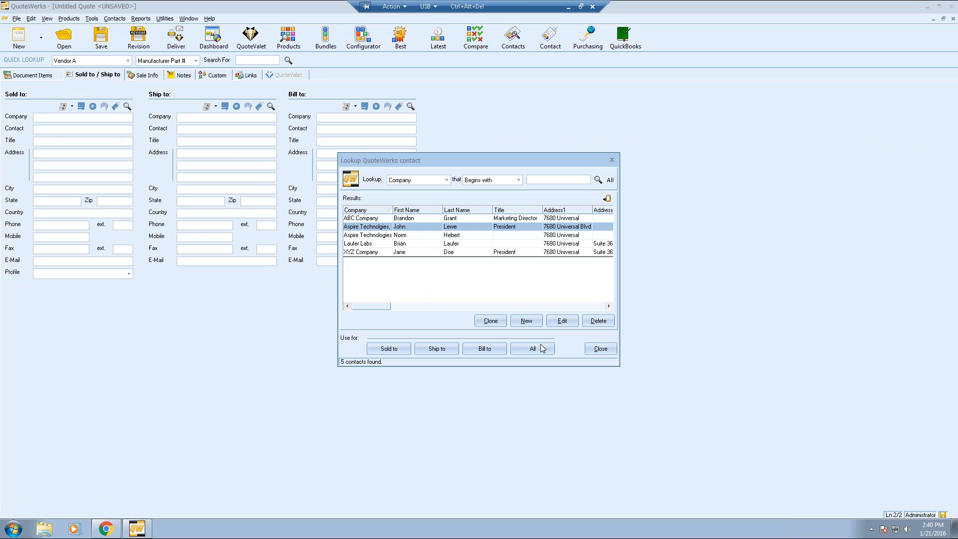
pyautogui.click(537, 350)
pyautogui.click(605, 350)
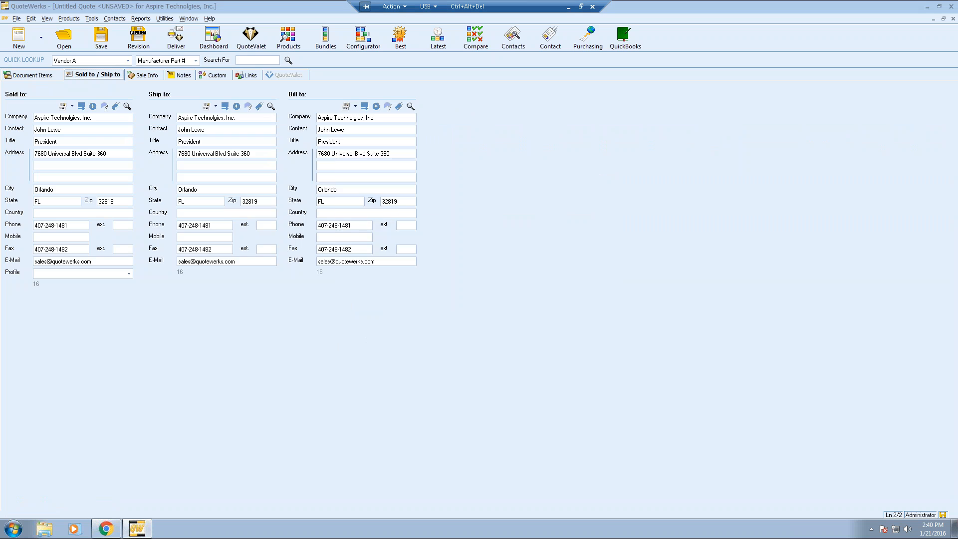
# Return to the document items and save the quote as "Aspire Technolgies, Inc. New Dell Quote".
pyautogui.click(32, 75)
pyautogui.click(101, 37)
pyautogui.click(490, 246)
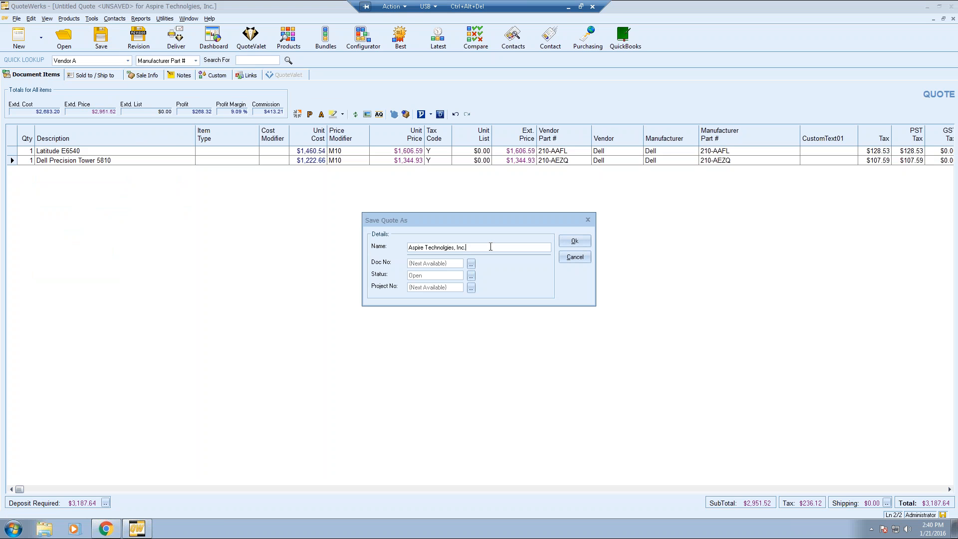
pyautogui.write('New Dell Quote')
pyautogui.click(570, 244)
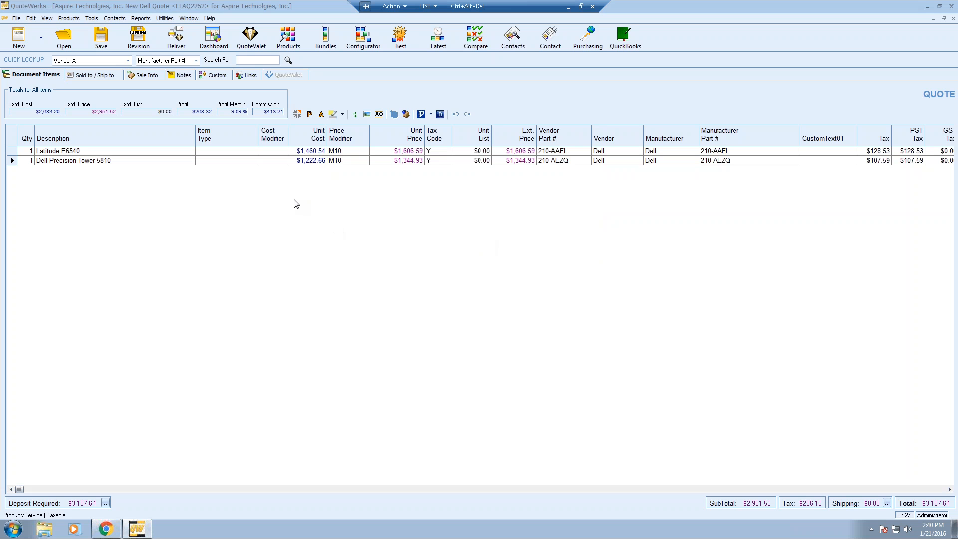
# Convert the saved Dell quote to an order with the default conversion options.
pyautogui.click(16, 19)
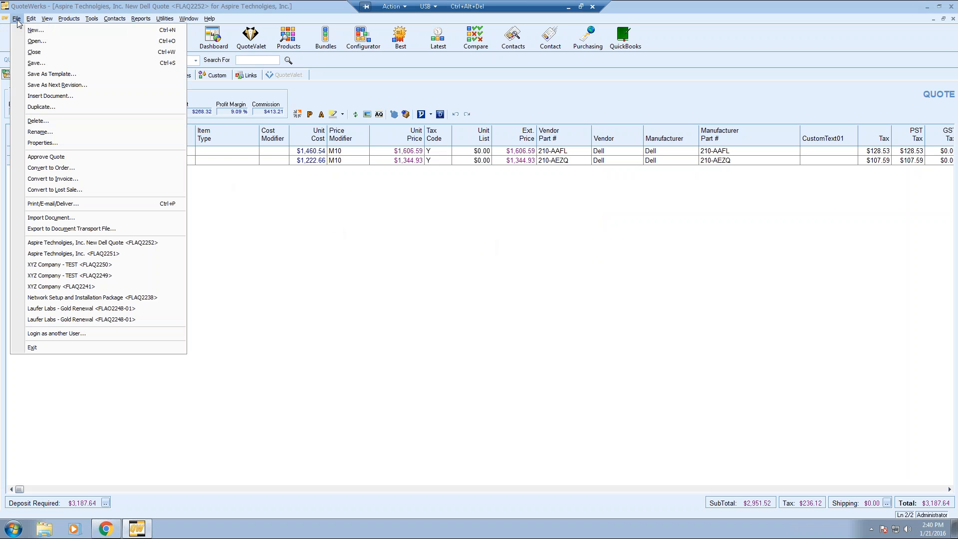
pyautogui.click(84, 170)
pyautogui.click(464, 331)
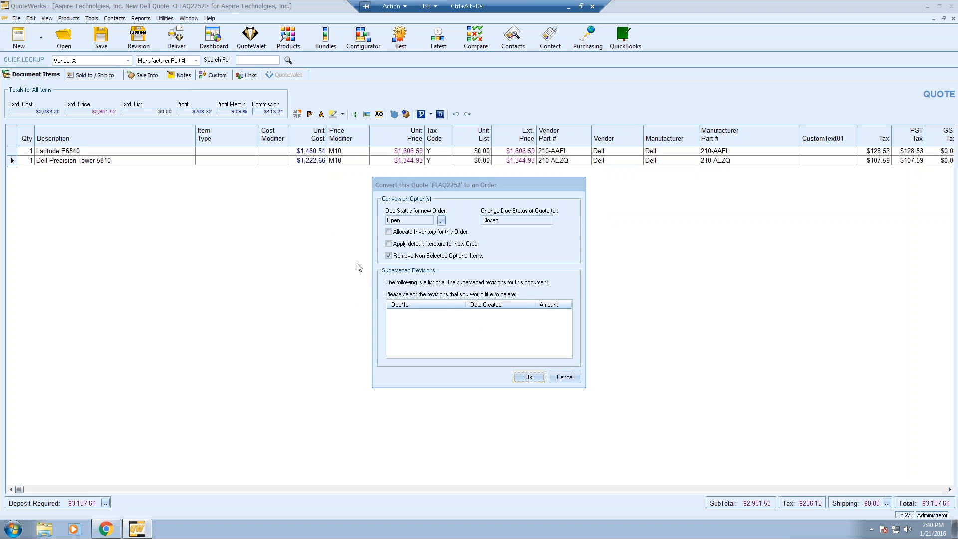
pyautogui.click(523, 379)
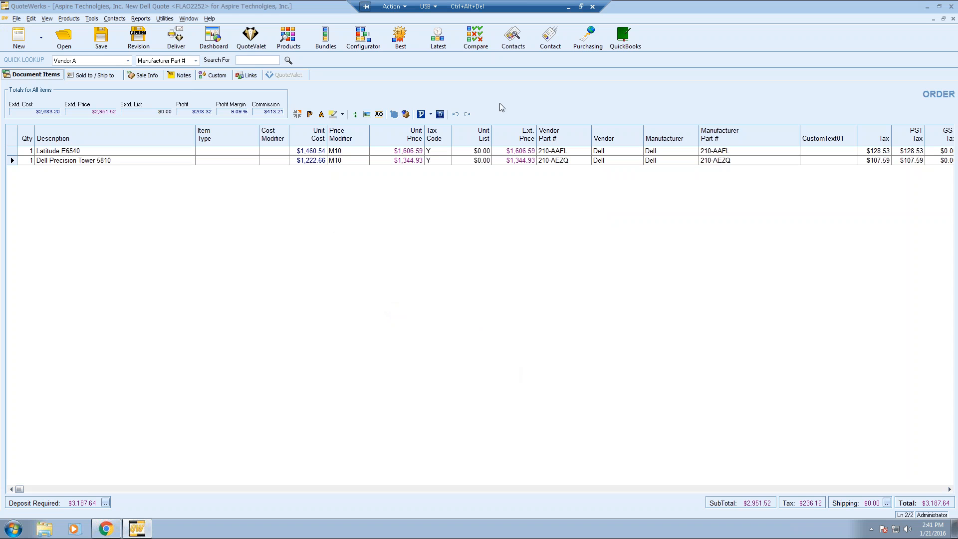
# Open purchasing for the current order, discarding the unsaved changes to the other open Aspire Technolgies, Inc. quote.
pyautogui.click(587, 35)
pyautogui.click(466, 300)
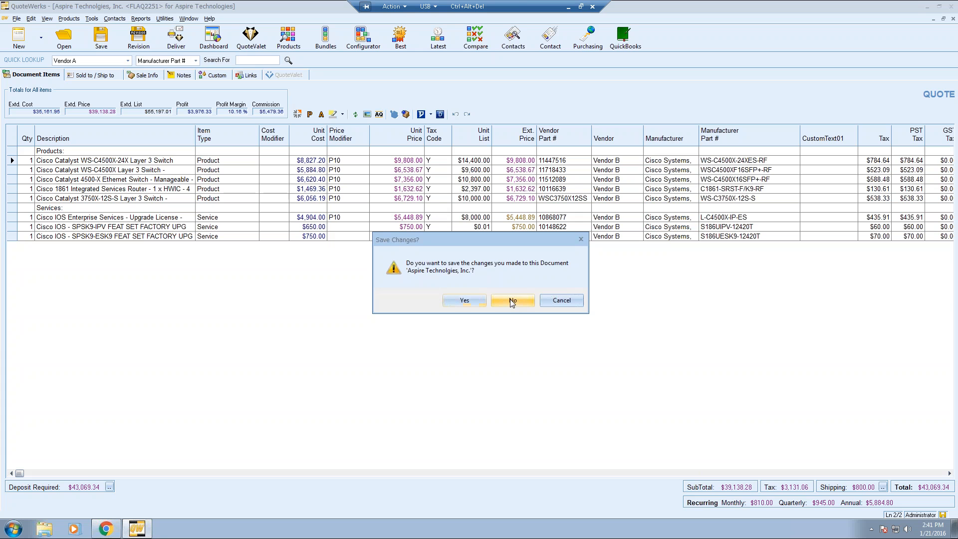
pyautogui.click(512, 300)
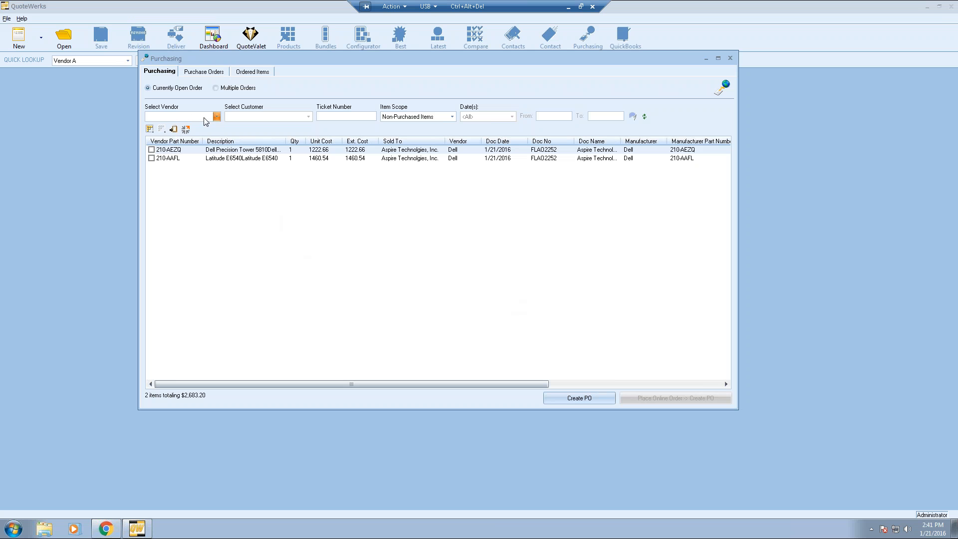
# Choose Dell as the purchasing vendor, select the Dell Precision Tower 5810 and Latitude E6540, and close purchasing without creating a PO.
pyautogui.click(217, 116)
pyautogui.click(197, 132)
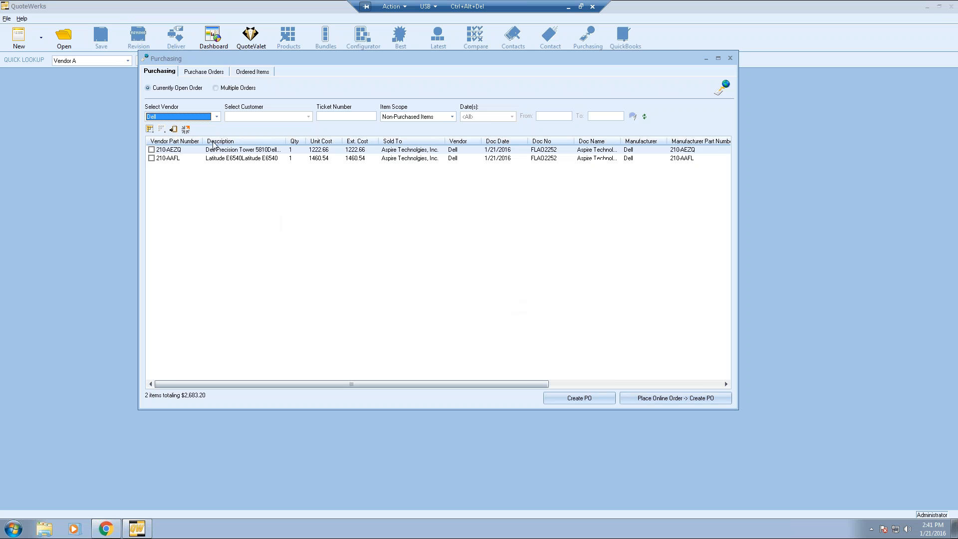
pyautogui.click(152, 150)
pyautogui.click(151, 158)
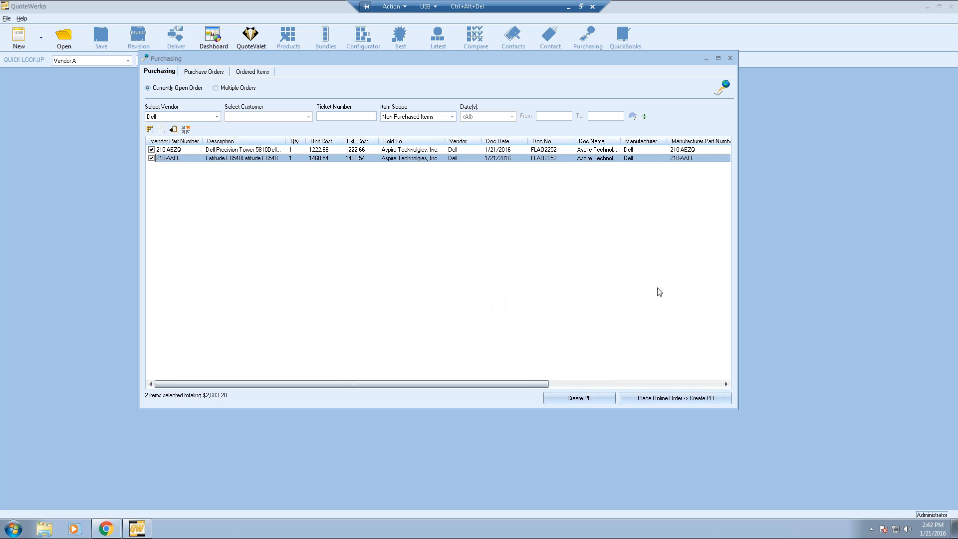
pyautogui.click(730, 58)
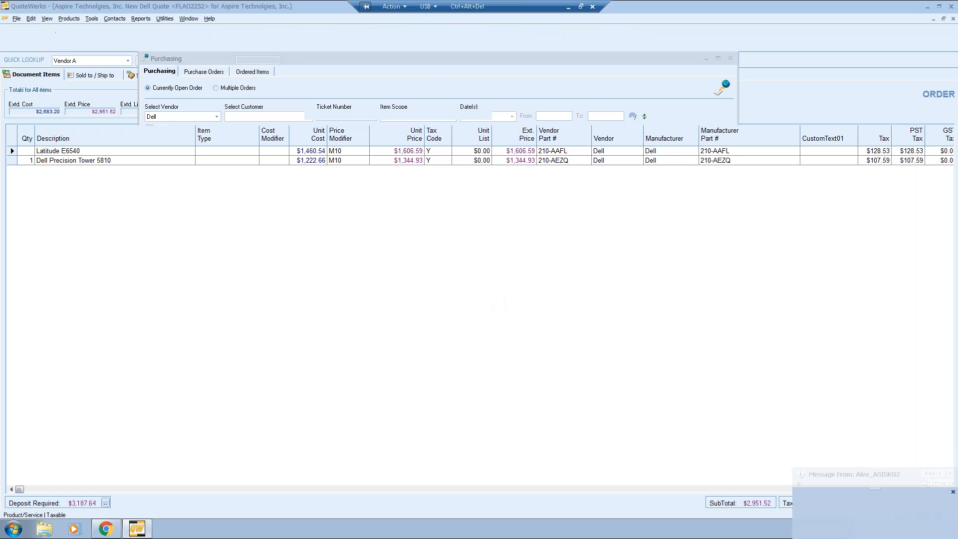
# Dismiss the incoming message notification and minimize the FocusWerks window.
pyautogui.click(950, 473)
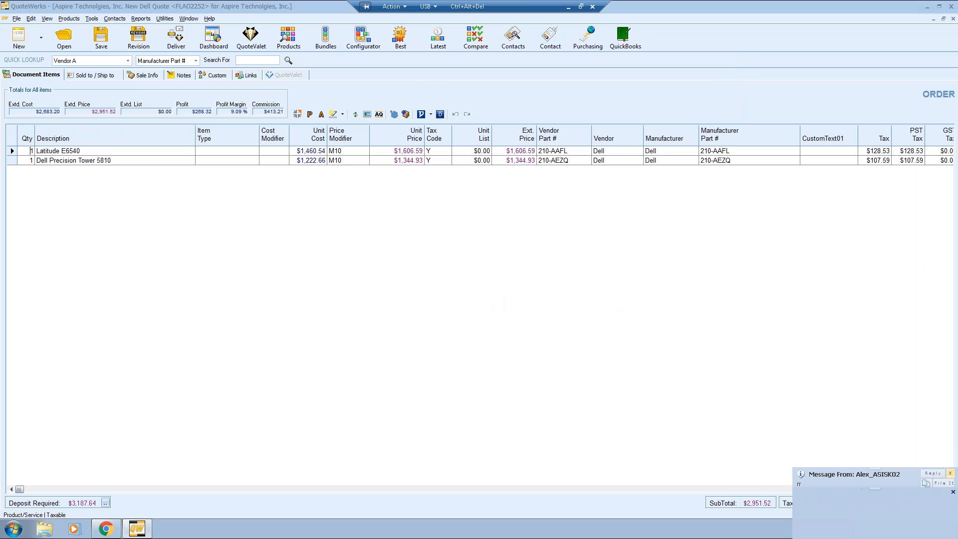
pyautogui.click(952, 492)
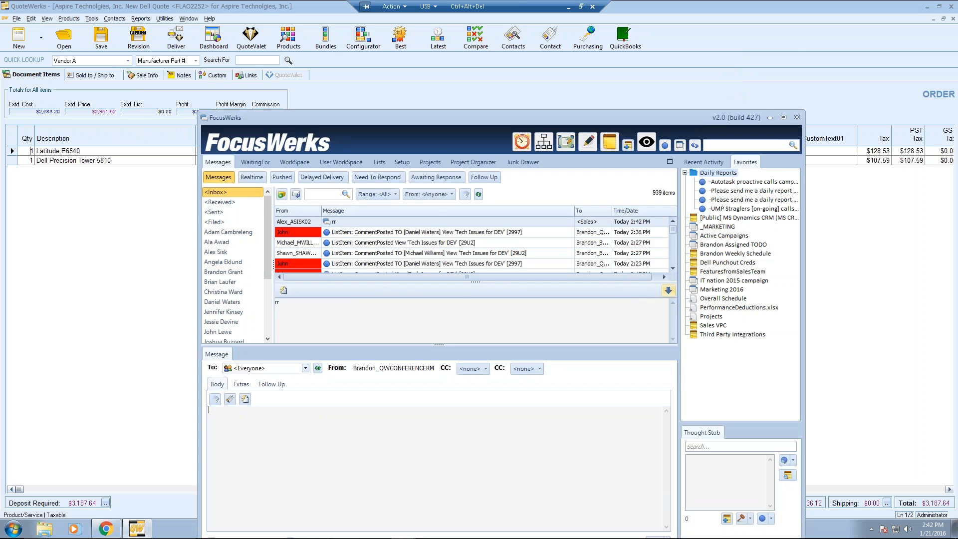
pyautogui.click(770, 117)
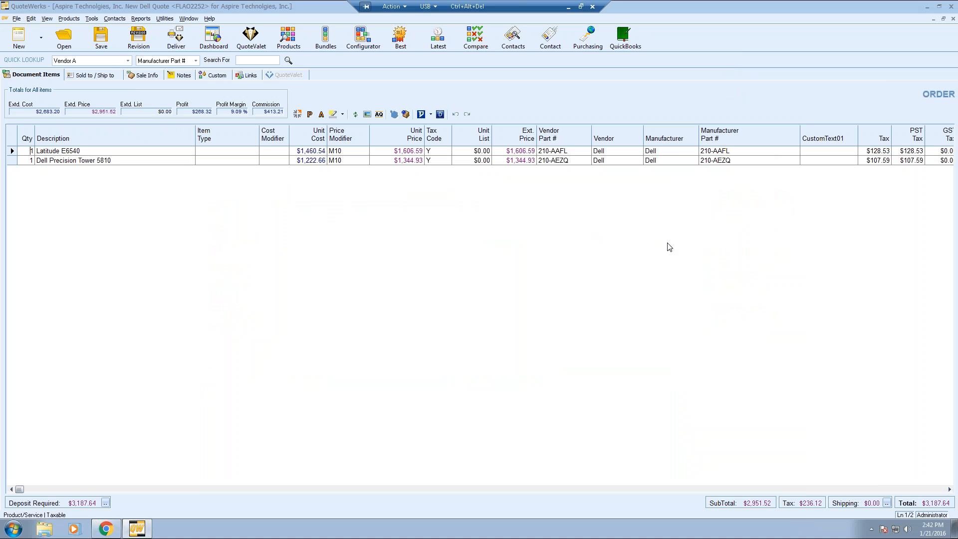
# Set the order's primary delivery layout to the quote layout A - AbstractLayout (1 of 2) and close the delivery dialog.
pyautogui.click(177, 48)
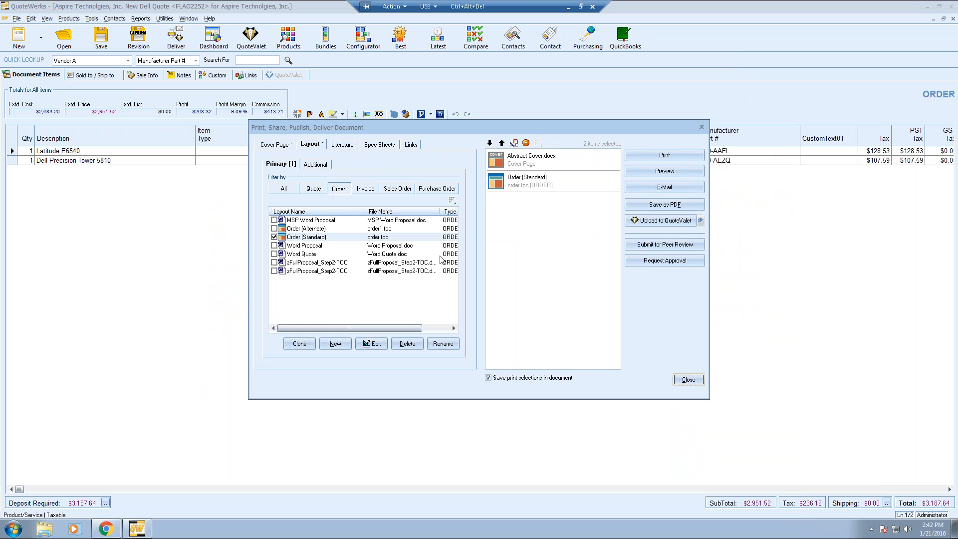
pyautogui.click(310, 189)
pyautogui.click(274, 220)
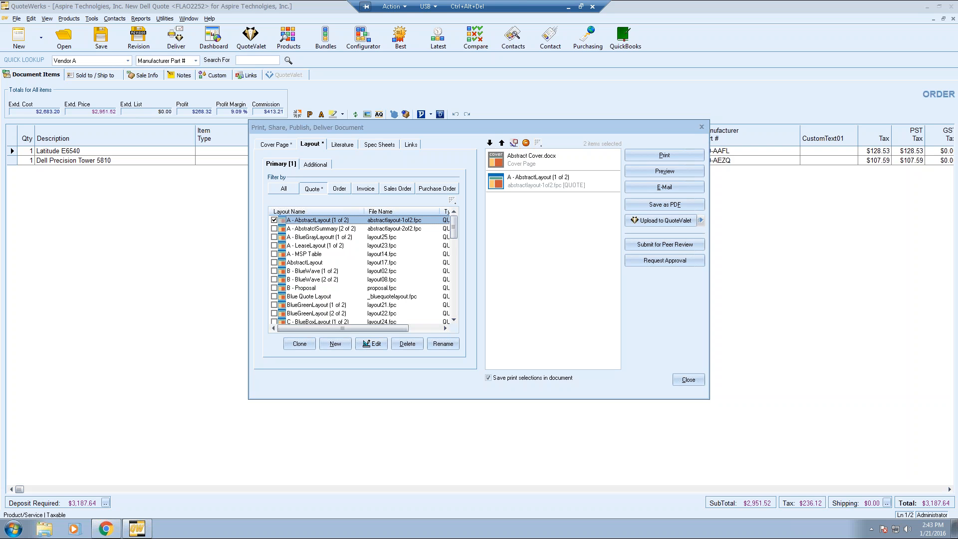
pyautogui.click(687, 380)
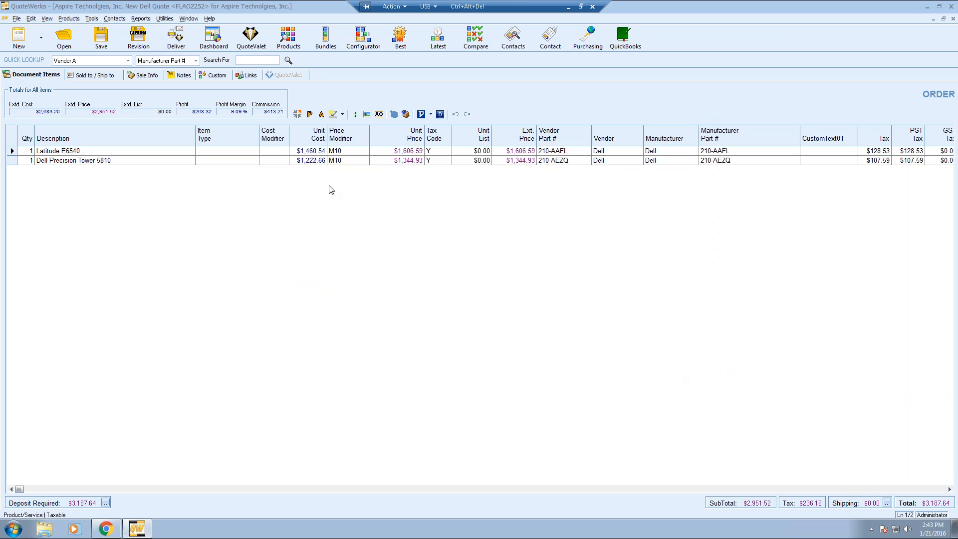